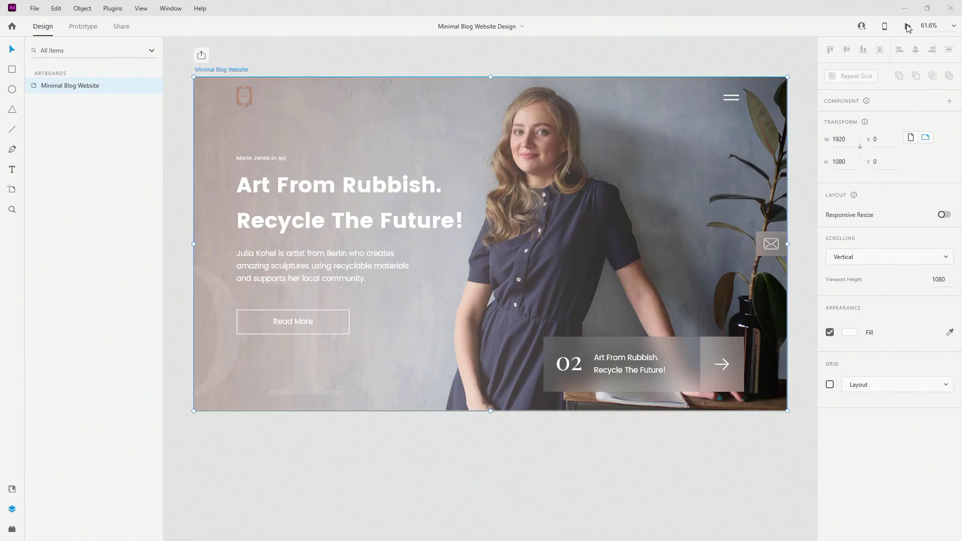
- Preview the prototype in a maximized window, trying its menu icon and slide-changer arrows, and close the preview
{"action": "left_click", "coordinate": [909, 27]}
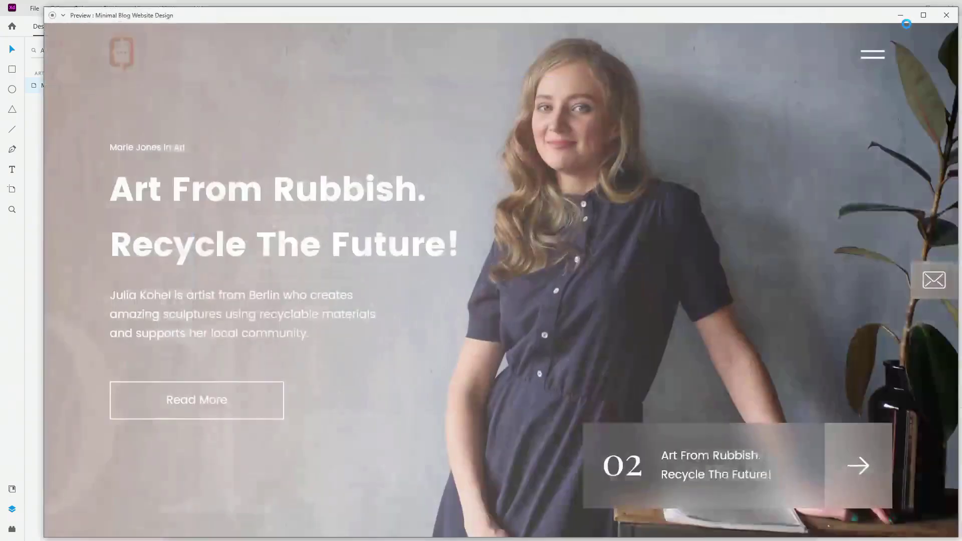
{"action": "left_click", "coordinate": [927, 14]}
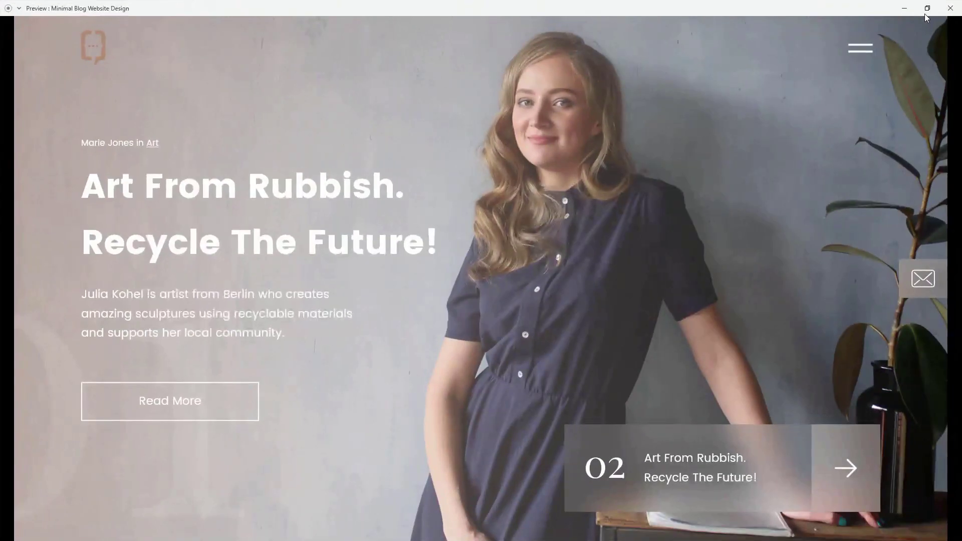
{"action": "left_click", "coordinate": [861, 50]}
{"action": "left_click", "coordinate": [862, 53]}
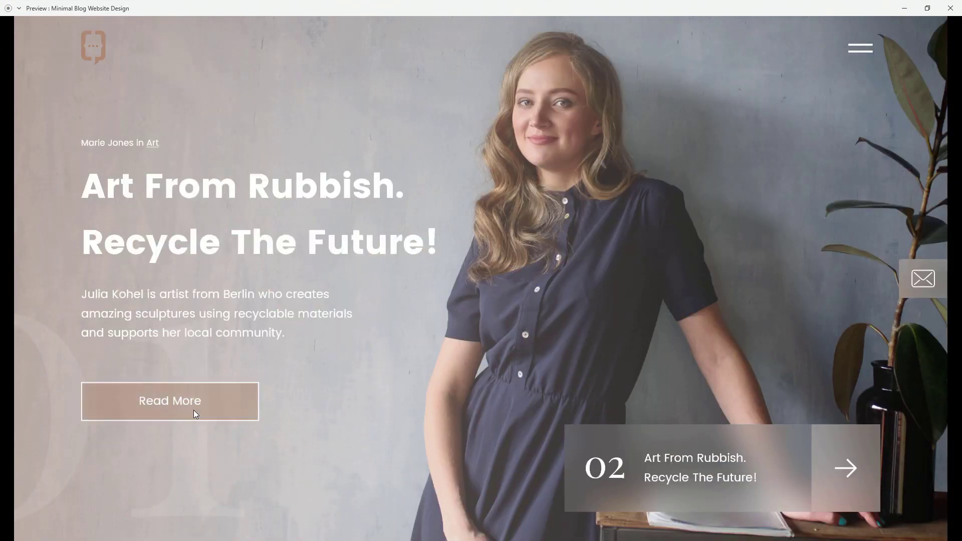
{"action": "left_click", "coordinate": [841, 467]}
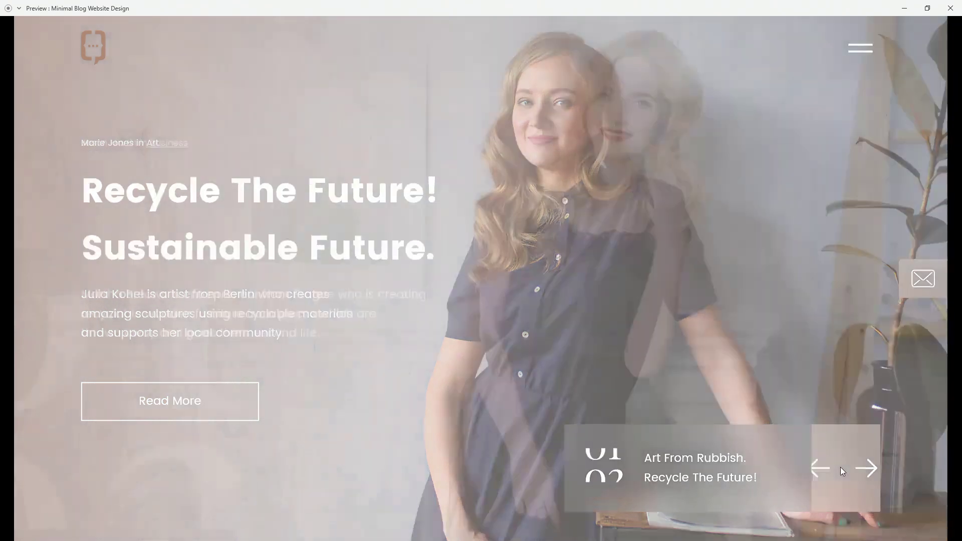
{"action": "left_click", "coordinate": [840, 467]}
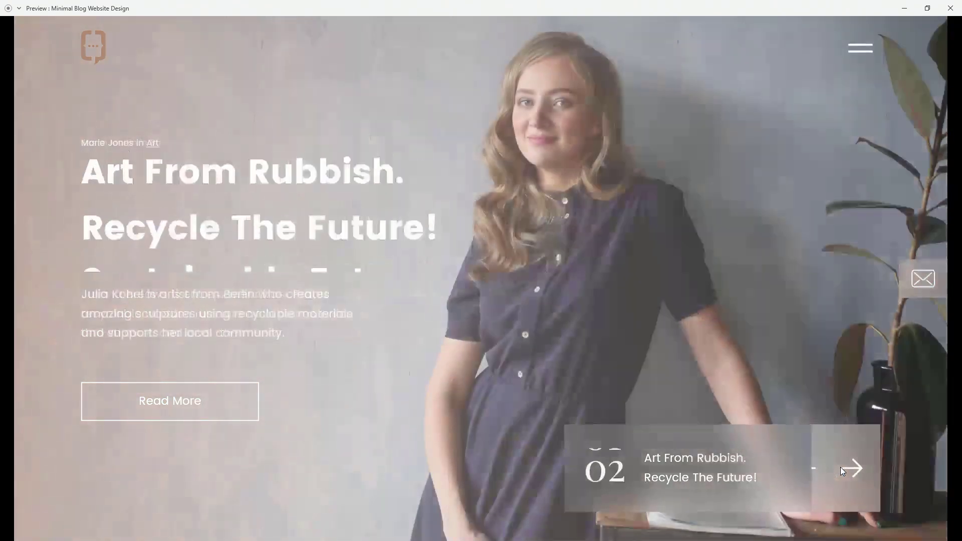
{"action": "left_click", "coordinate": [949, 8]}
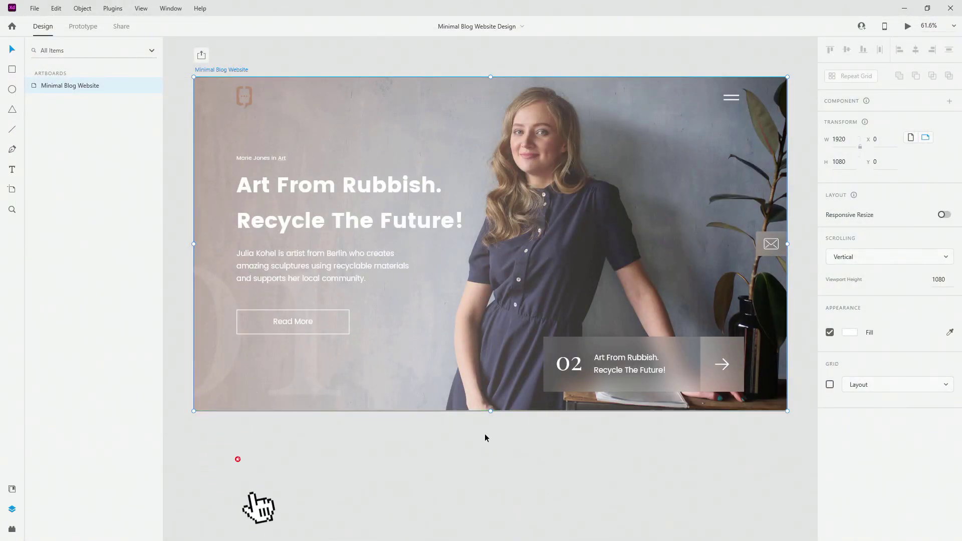
- Review the content, newsletter and menu components, and compare the menu's default and clicked states
{"action": "left_click", "coordinate": [399, 232]}
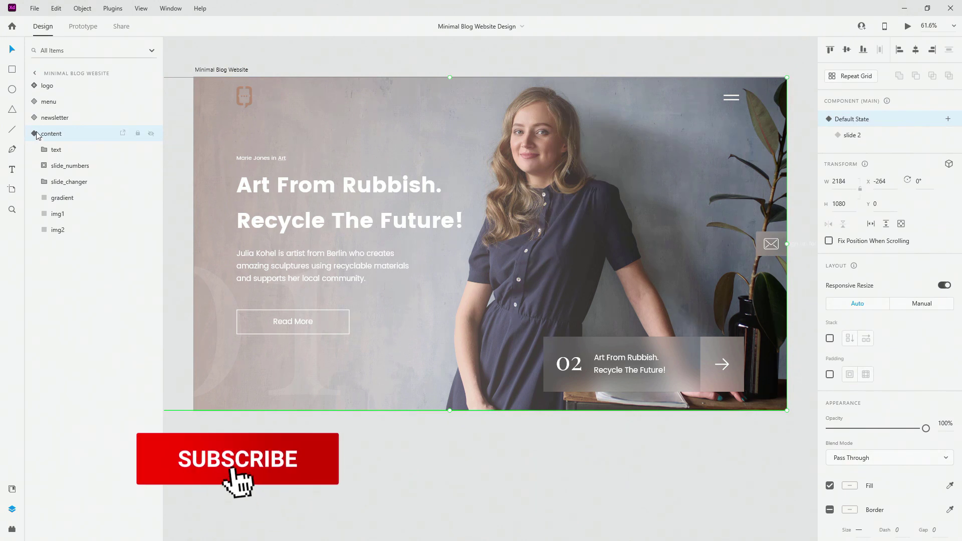
{"action": "left_click", "coordinate": [55, 117]}
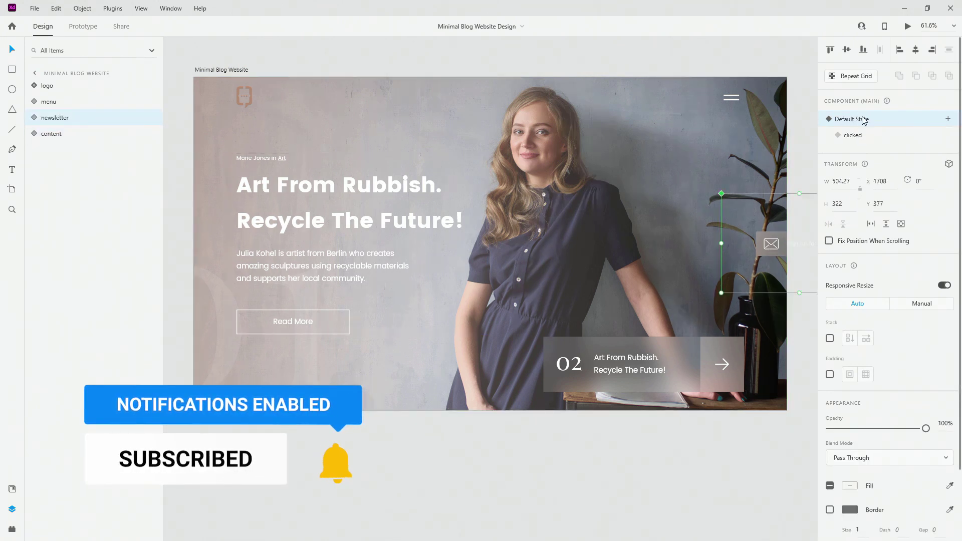
{"action": "left_click", "coordinate": [71, 102]}
{"action": "left_click", "coordinate": [889, 136]}
{"action": "left_click", "coordinate": [889, 122]}
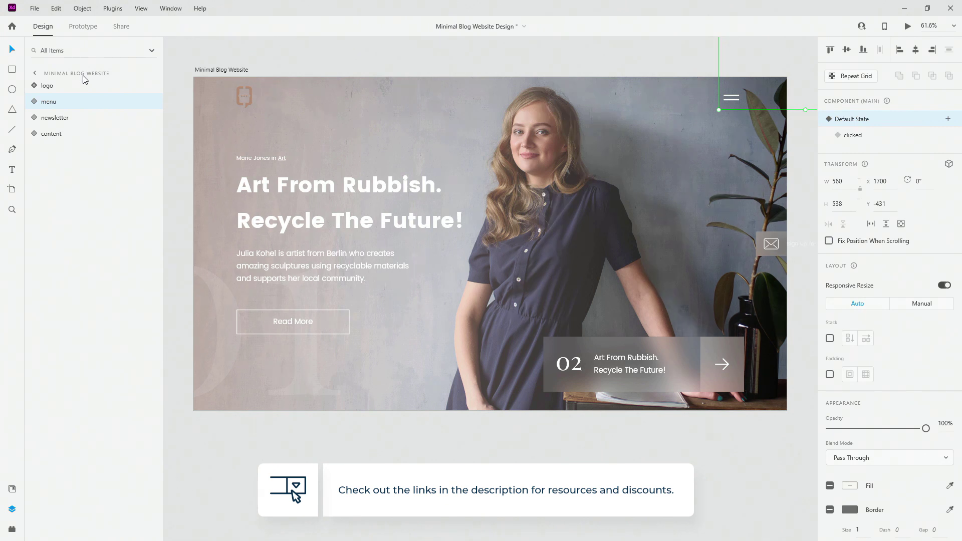
- Compare the opacity of img1 between the default and slide 2 states of the content component
{"action": "left_click", "coordinate": [41, 134]}
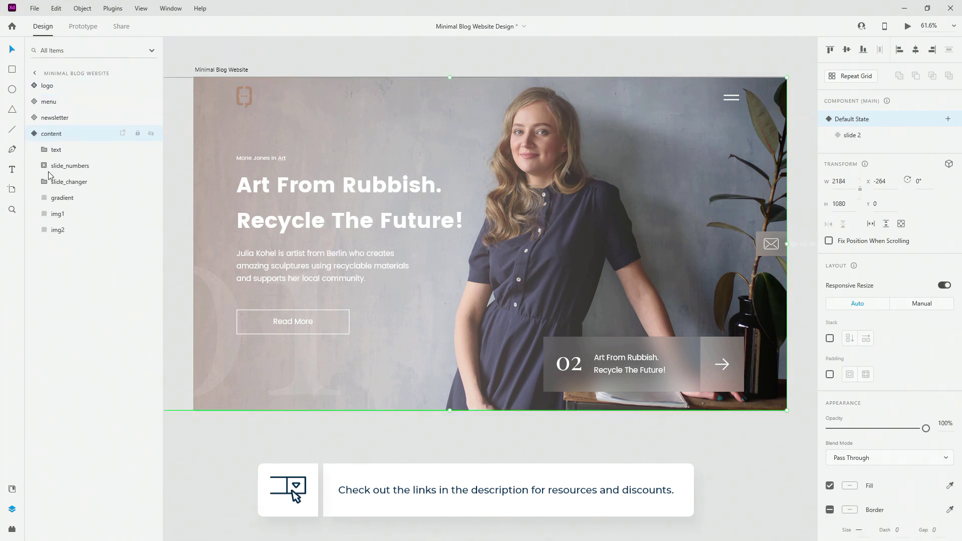
{"action": "left_click", "coordinate": [62, 215]}
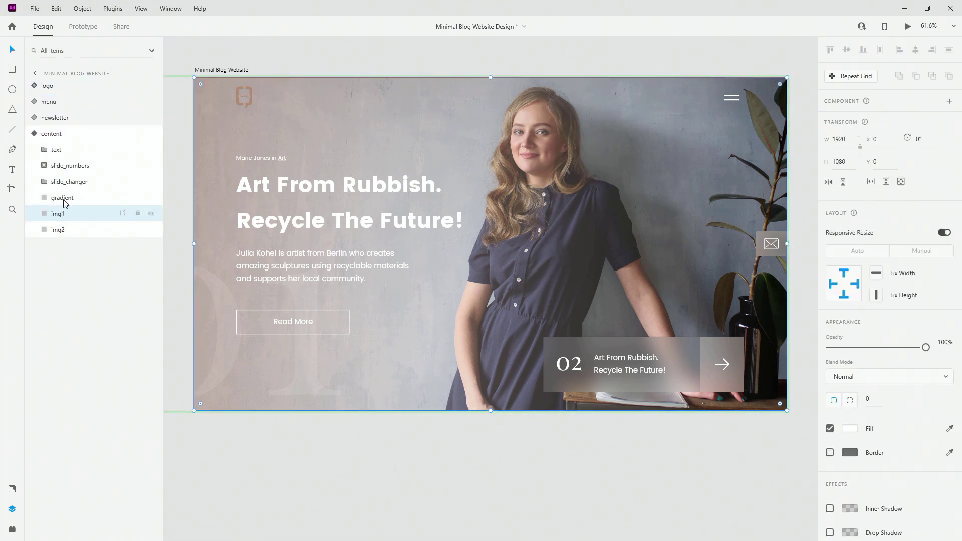
{"action": "left_click", "coordinate": [34, 135]}
{"action": "left_click", "coordinate": [853, 137]}
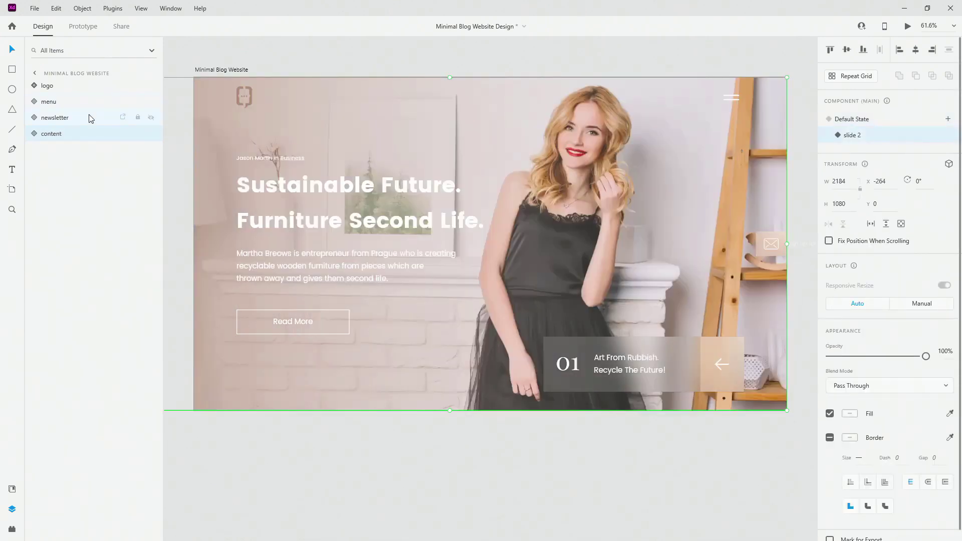
{"action": "left_click", "coordinate": [34, 134]}
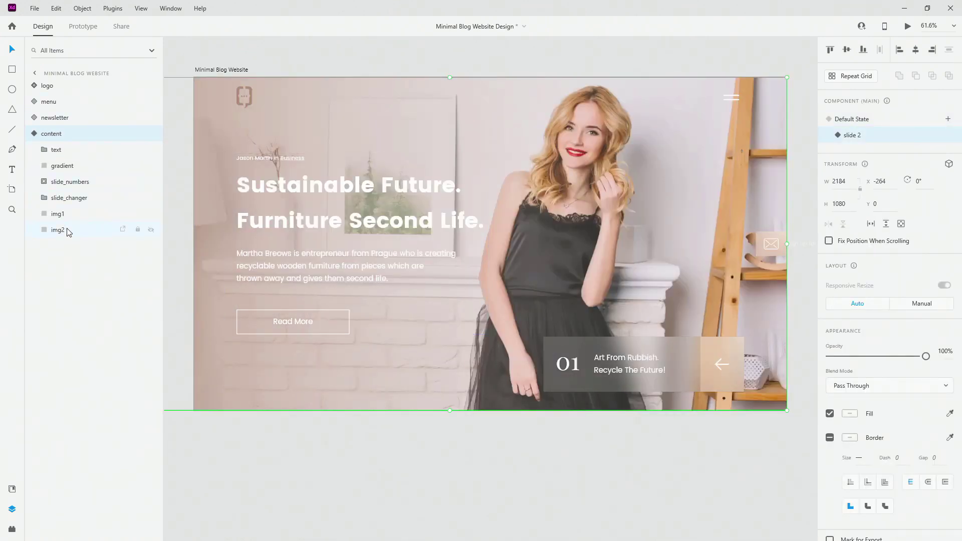
{"action": "left_click", "coordinate": [65, 215]}
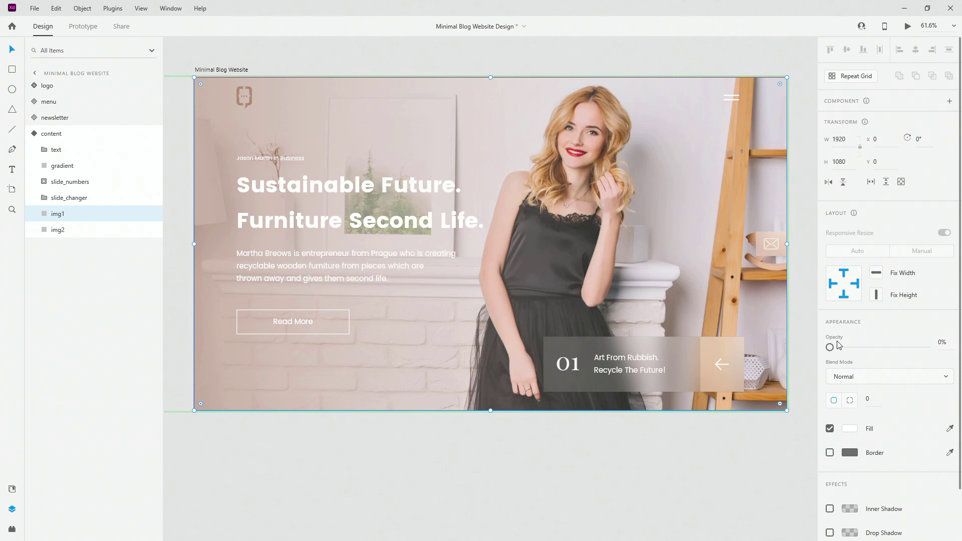
{"action": "left_click", "coordinate": [34, 133]}
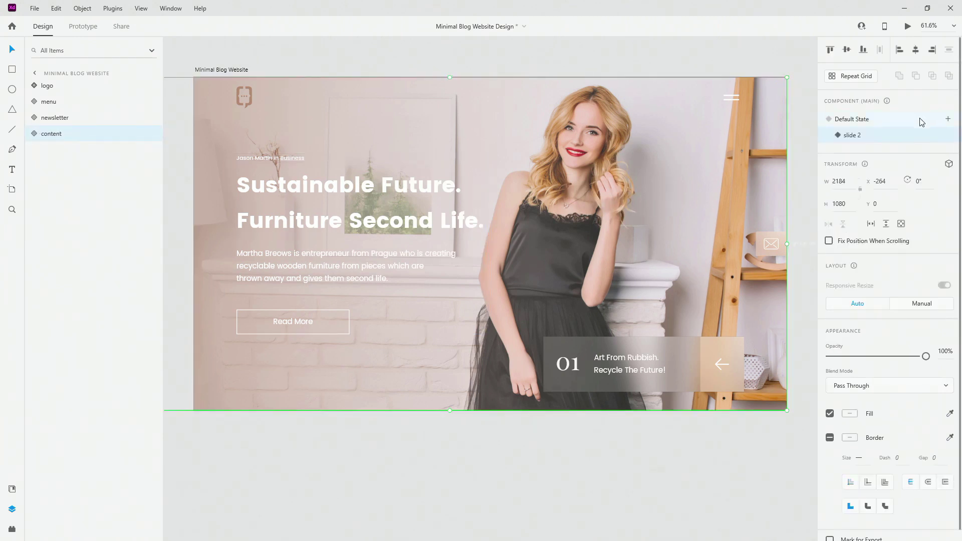
- Check the opacity of img2 in the content component's default state
{"action": "left_click", "coordinate": [927, 119]}
{"action": "left_click", "coordinate": [34, 134]}
{"action": "left_click", "coordinate": [63, 230]}
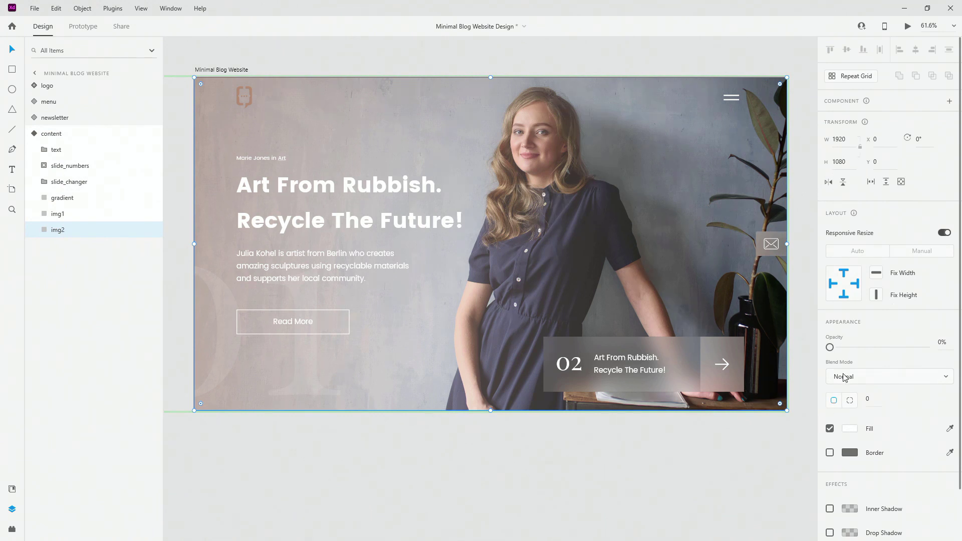
{"action": "left_click", "coordinate": [34, 133]}
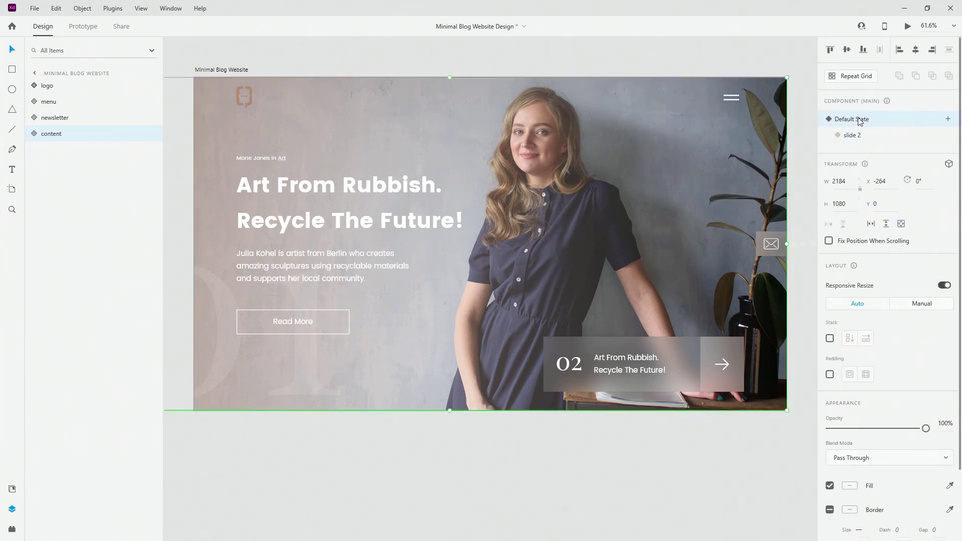
- Import video1 into the content component's default state and place its layer between gradient and img1
{"action": "left_click", "coordinate": [35, 136]}
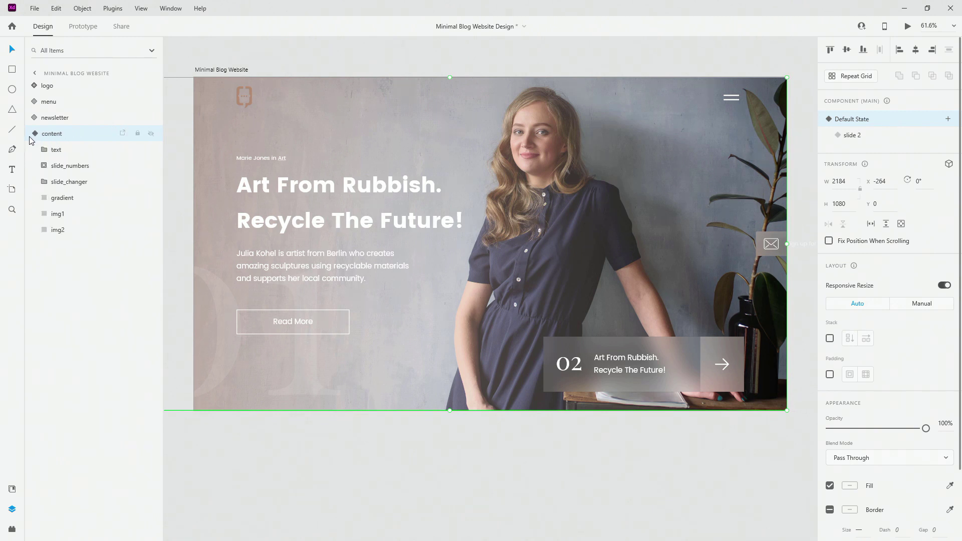
{"action": "left_click", "coordinate": [59, 214]}
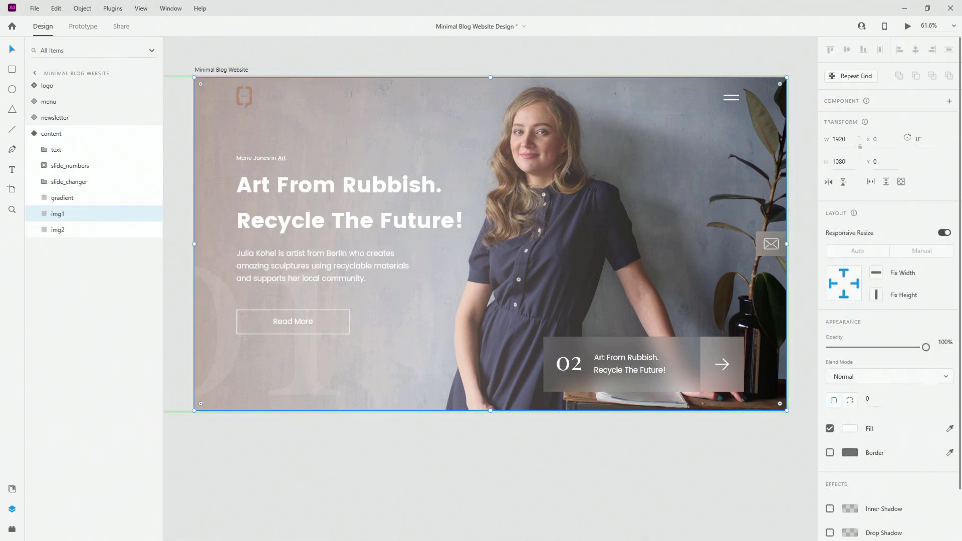
{"action": "left_click_drag", "start_coordinate": [632, 458], "coordinate": [446, 462]}
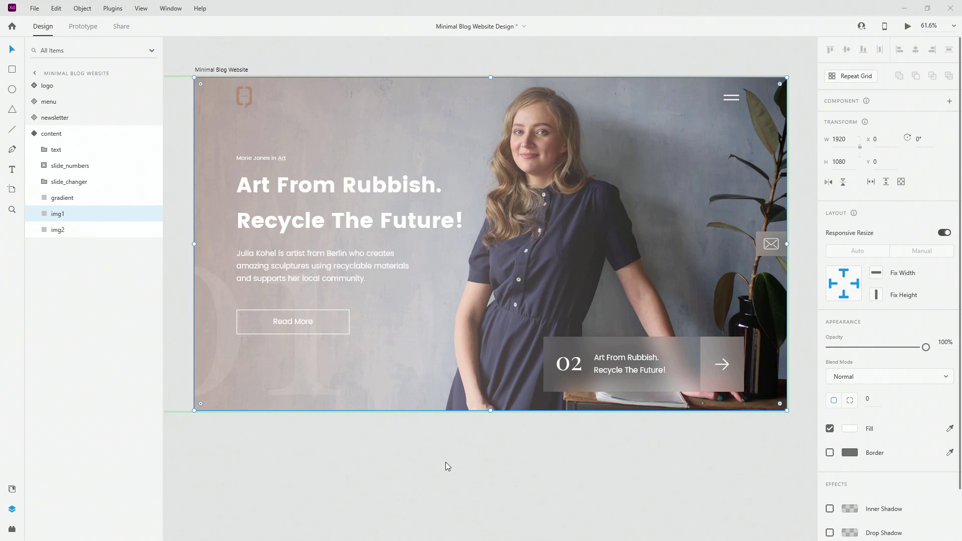
{"action": "left_click_drag", "start_coordinate": [544, 494], "coordinate": [293, 107]}
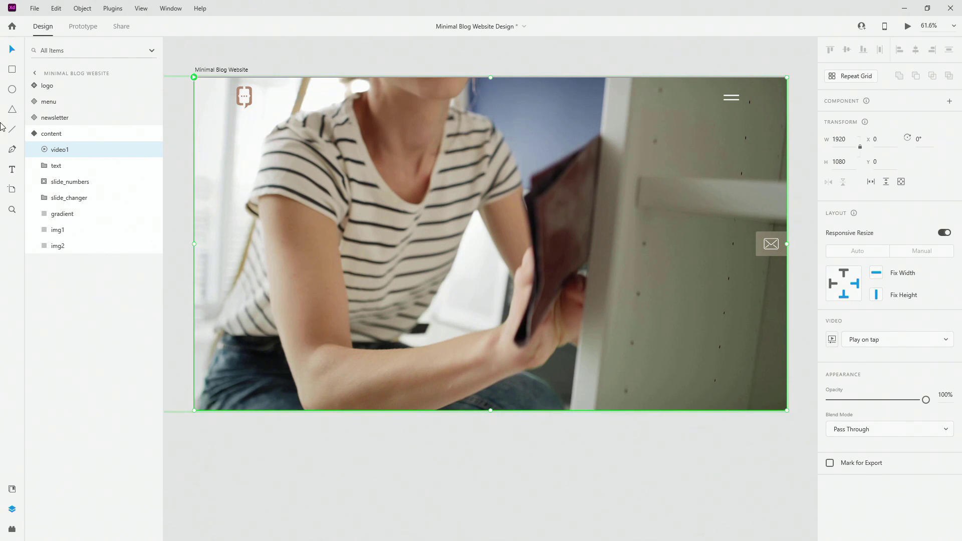
{"action": "left_click_drag", "start_coordinate": [68, 148], "coordinate": [75, 224]}
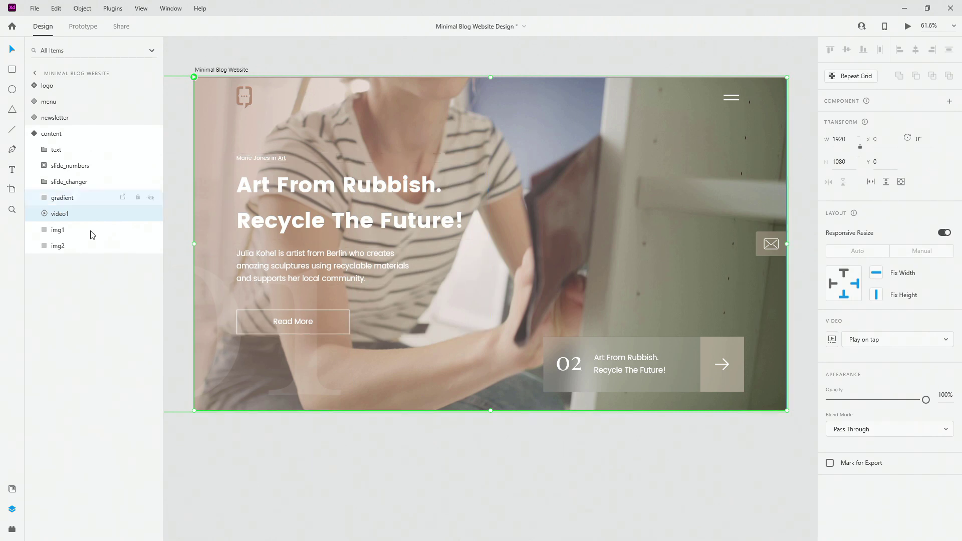
- Set the opacity of img1 to 0% in the content component's default state
{"action": "left_click", "coordinate": [73, 232]}
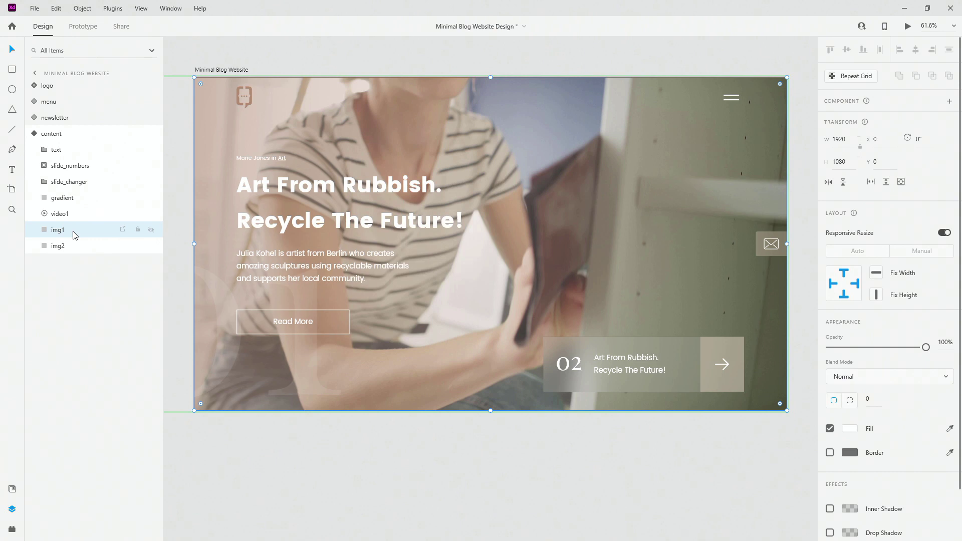
{"action": "left_click_drag", "start_coordinate": [926, 347], "coordinate": [817, 344]}
{"action": "left_click", "coordinate": [253, 176]}
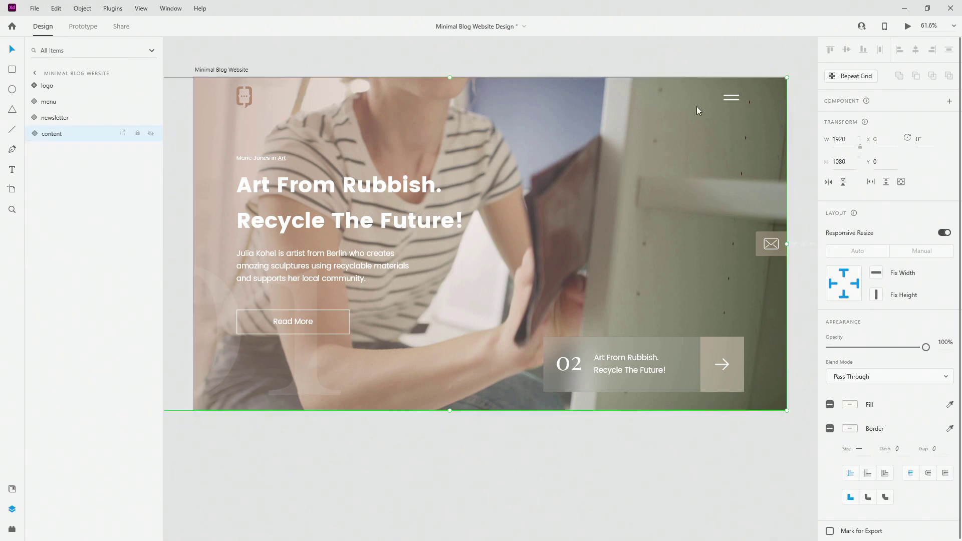
- Set the opacity of video1 to 0% in the content component's slide 2 state
{"action": "left_click", "coordinate": [872, 131]}
{"action": "left_click", "coordinate": [38, 134]}
{"action": "left_click", "coordinate": [74, 217]}
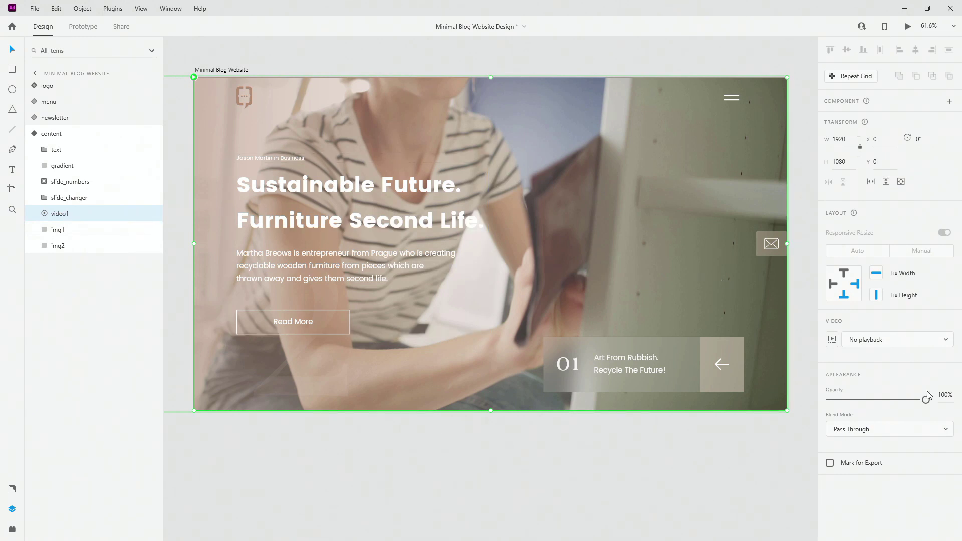
{"action": "left_click_drag", "start_coordinate": [927, 397], "coordinate": [814, 396]}
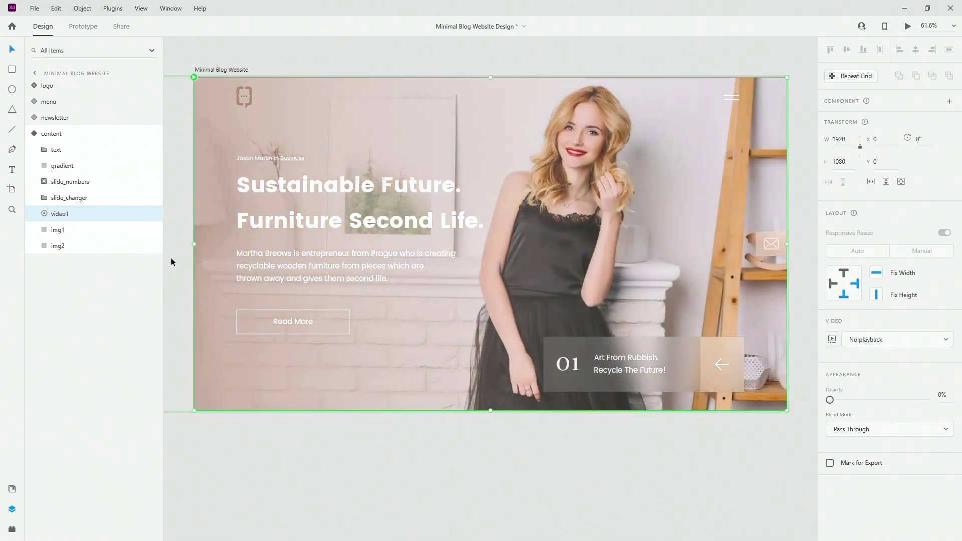
- Import video2 into the slide 2 state with its layer directly below video1, and set img2's opacity to 0%
{"action": "left_click_drag", "start_coordinate": [418, 466], "coordinate": [380, 440]}
{"action": "left_click_drag", "start_coordinate": [479, 462], "coordinate": [296, 104]}
{"action": "left_click_drag", "start_coordinate": [65, 153], "coordinate": [70, 234]}
{"action": "left_click", "coordinate": [70, 261]}
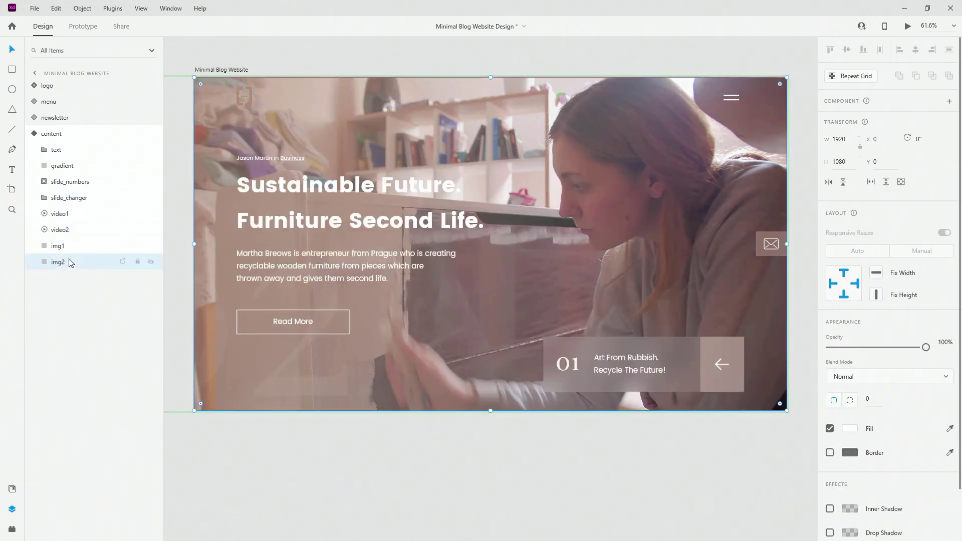
{"action": "left_click_drag", "start_coordinate": [925, 347], "coordinate": [813, 344]}
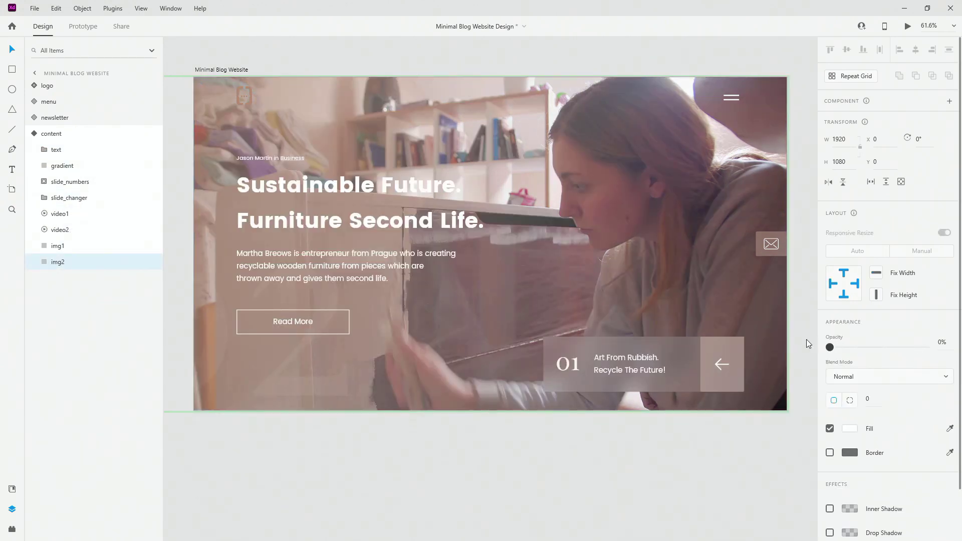
- Check the opacity and playback settings of video2 and video1 in the slide 2 state
{"action": "left_click", "coordinate": [96, 232]}
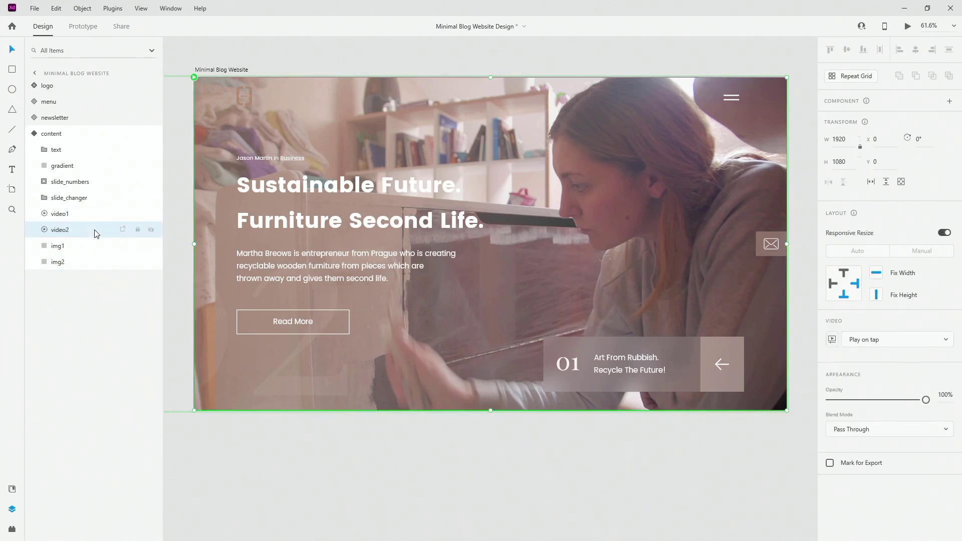
{"action": "left_click", "coordinate": [83, 218]}
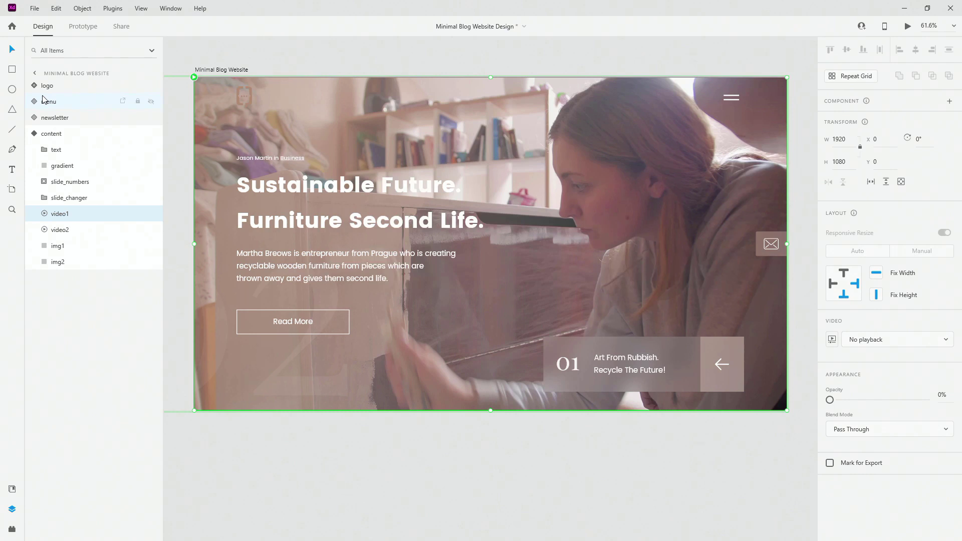
{"action": "left_click", "coordinate": [43, 133]}
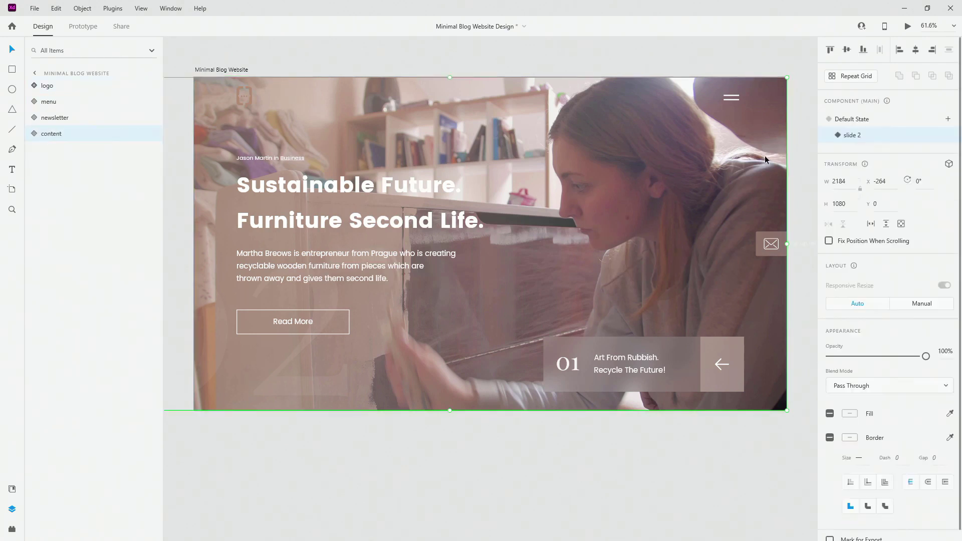
- Review video1's playback options and its tap interaction in the content component's default state, and return to the design view
{"action": "left_click", "coordinate": [862, 122]}
{"action": "left_click", "coordinate": [34, 133]}
{"action": "left_click", "coordinate": [75, 216]}
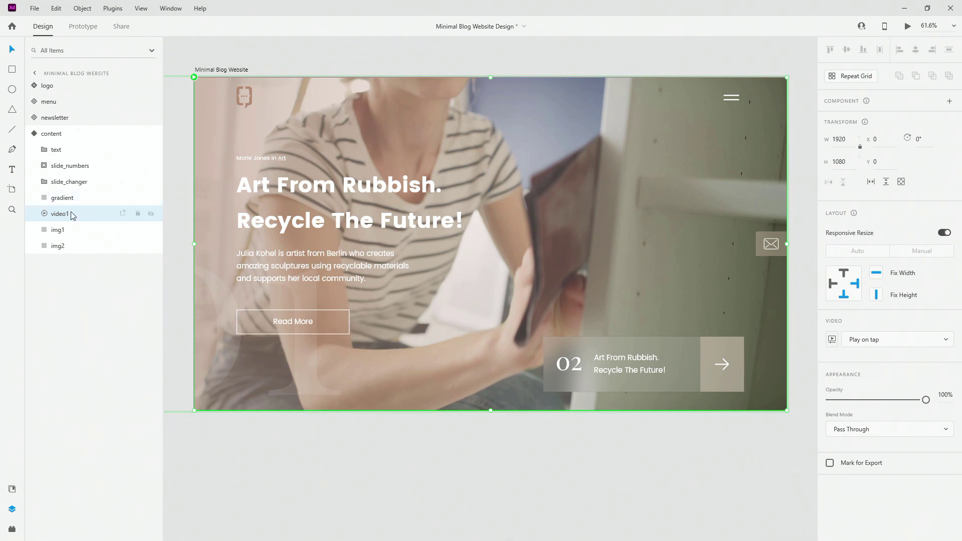
{"action": "left_click", "coordinate": [878, 345]}
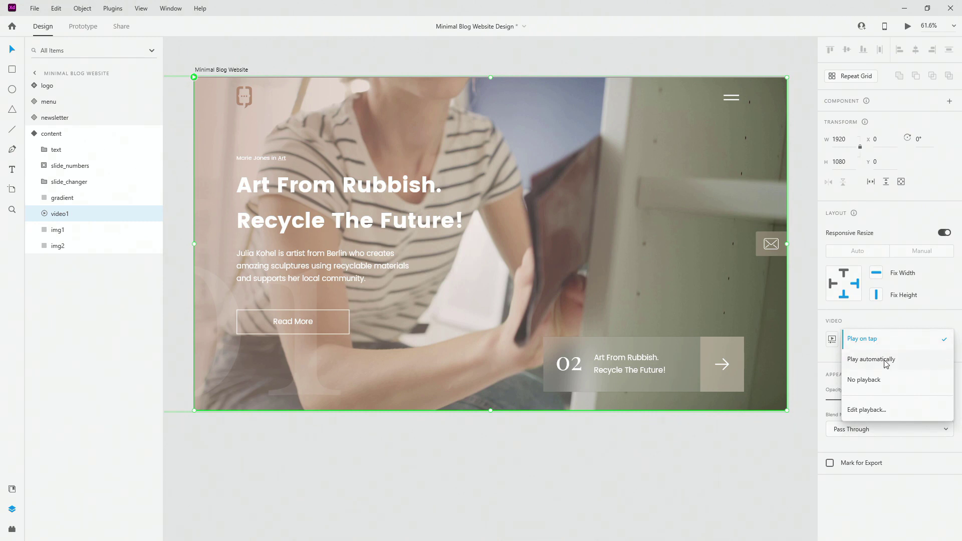
{"action": "left_click", "coordinate": [876, 410]}
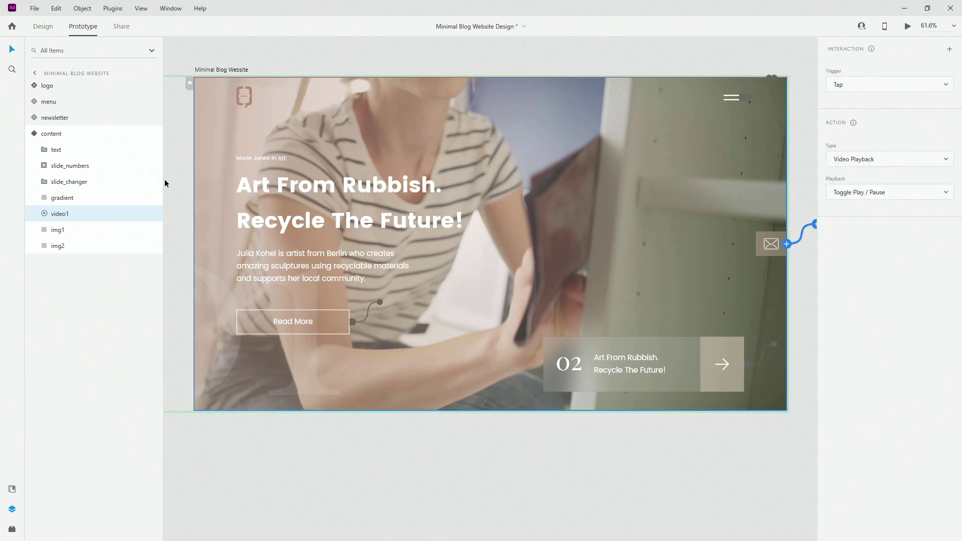
{"action": "left_click", "coordinate": [42, 27]}
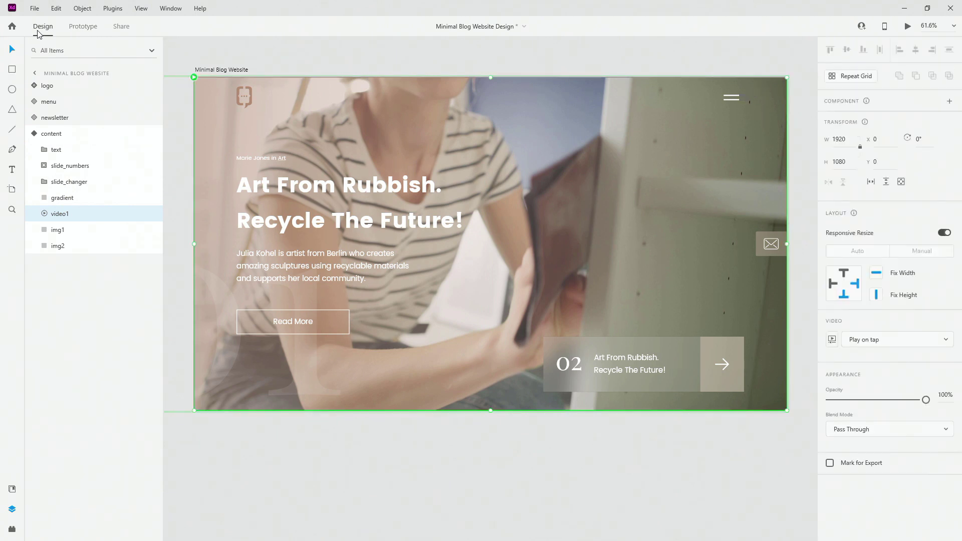
- Set video1 in the default state to play automatically and turn on its loop playback
{"action": "left_click", "coordinate": [884, 344]}
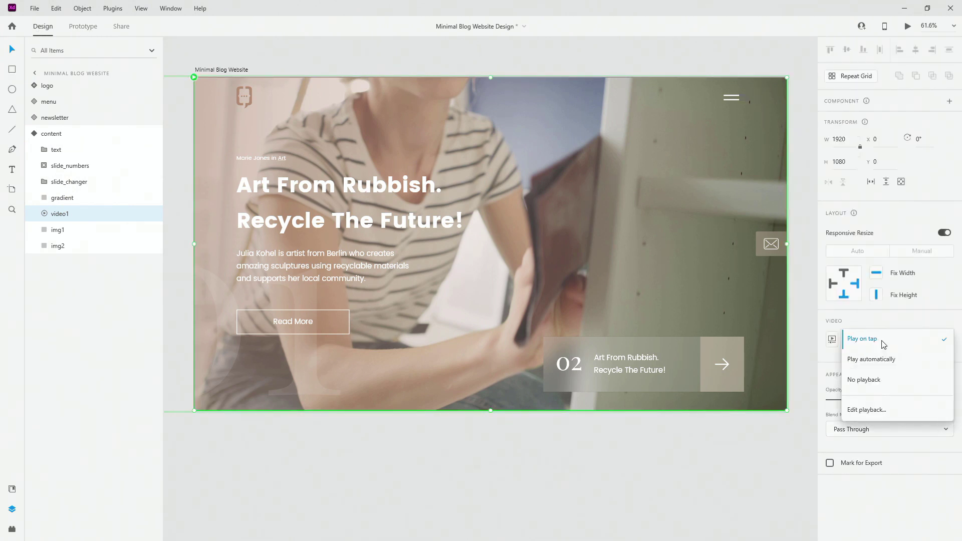
{"action": "left_click", "coordinate": [885, 360]}
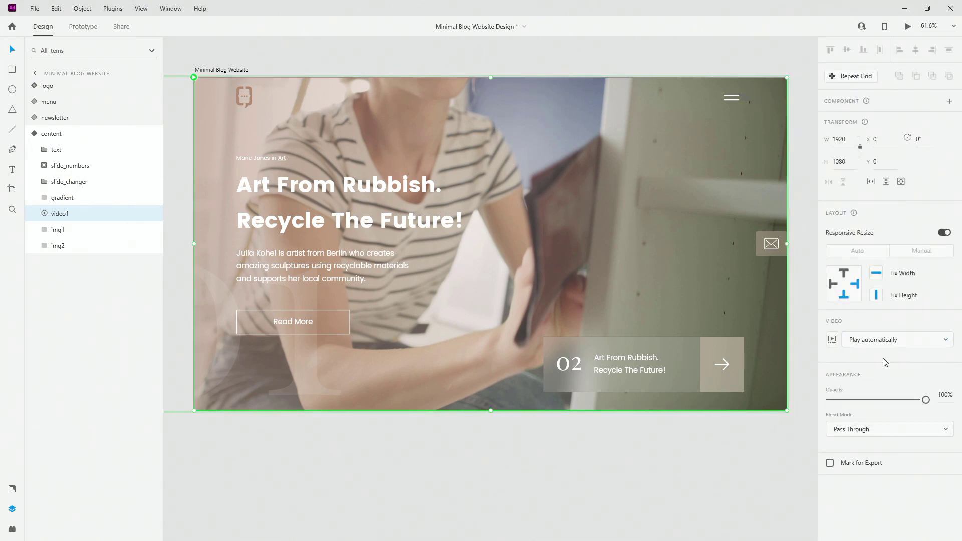
{"action": "left_click", "coordinate": [832, 340]}
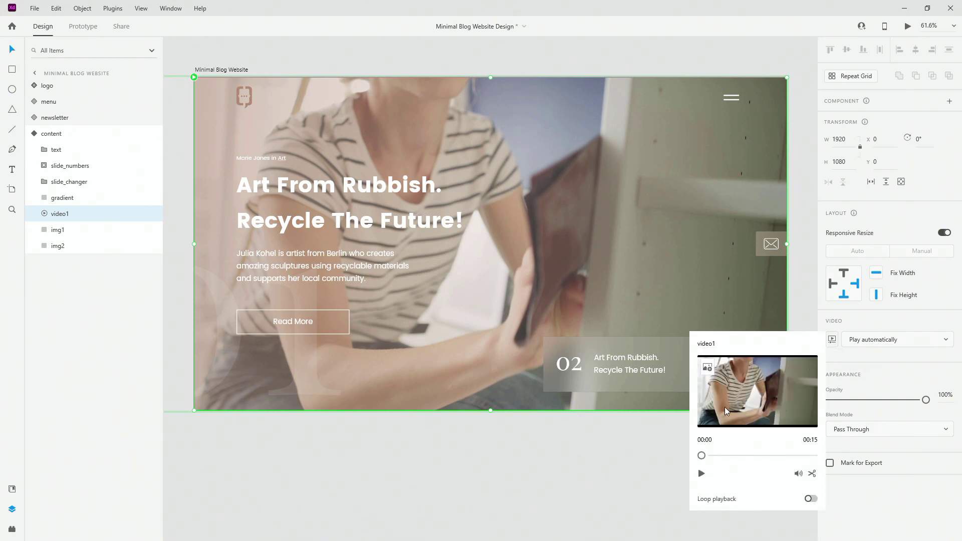
{"action": "left_click_drag", "start_coordinate": [714, 458], "coordinate": [847, 519]}
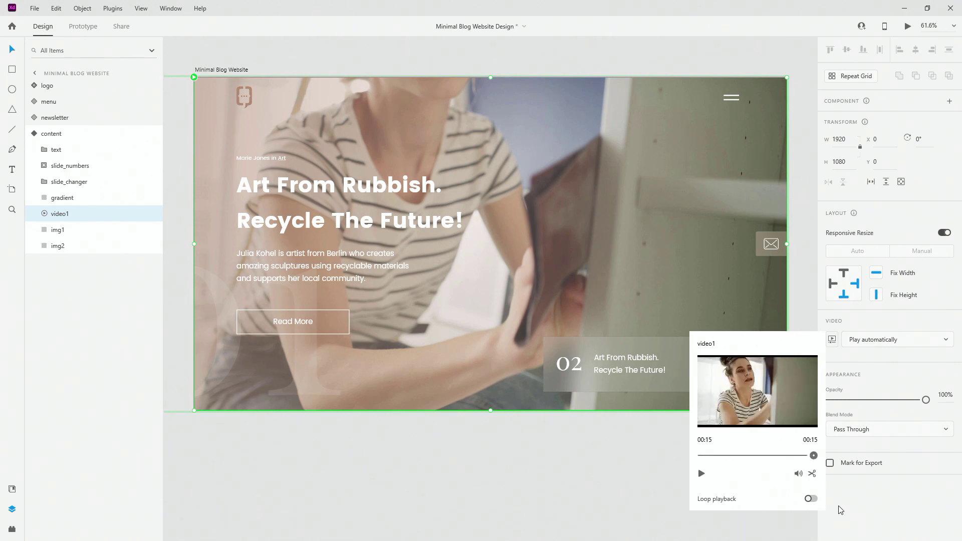
{"action": "left_click", "coordinate": [811, 499]}
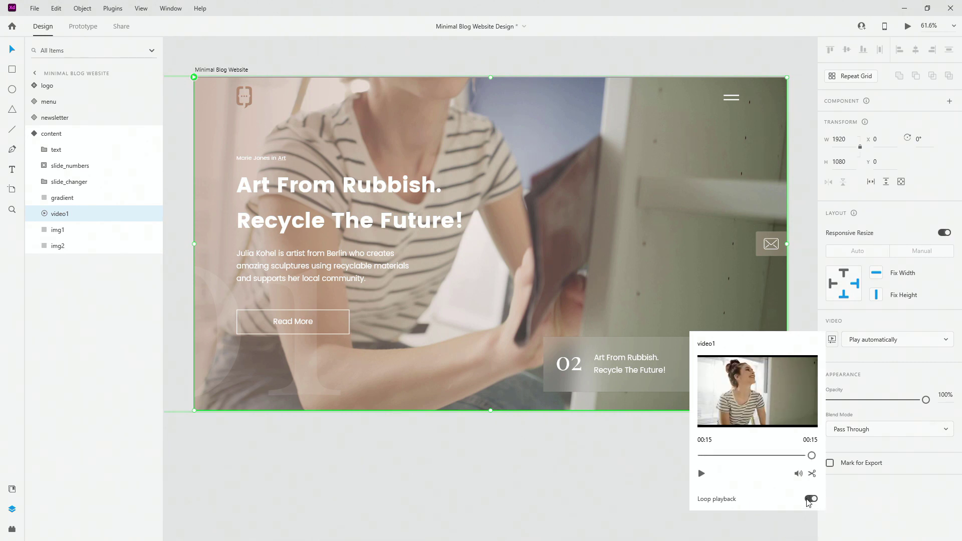
- Inspect video1's trim controls, cancel trimming, and close its playback settings
{"action": "left_click", "coordinate": [813, 474]}
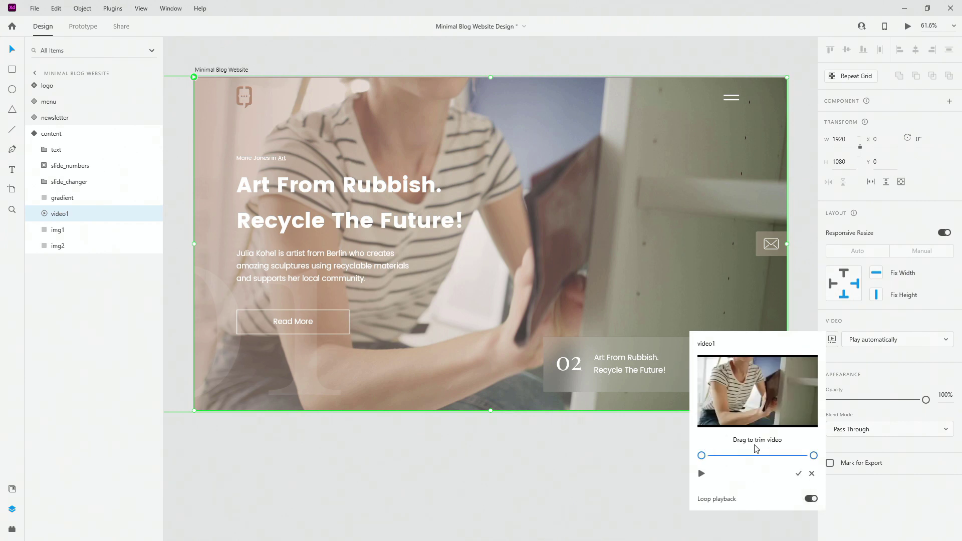
{"action": "left_click", "coordinate": [812, 474]}
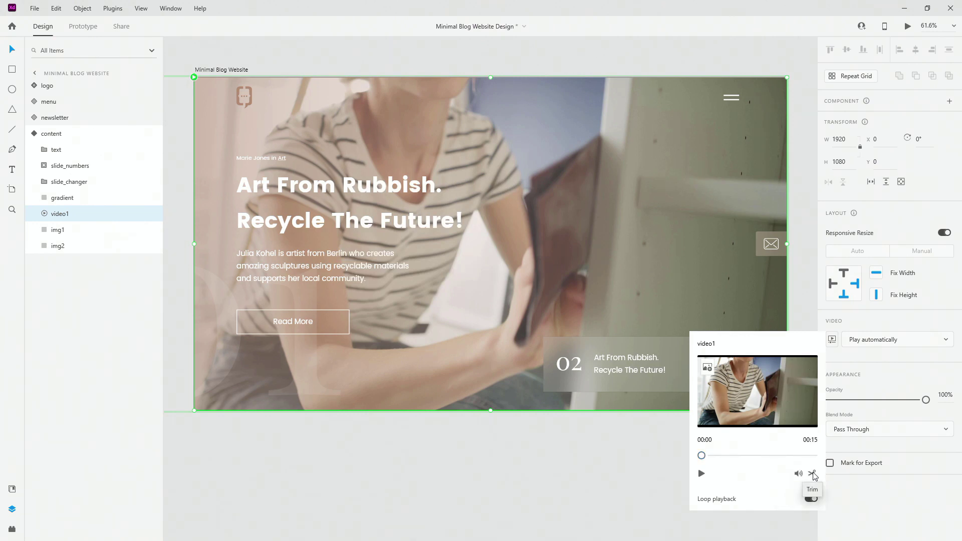
{"action": "left_click", "coordinate": [869, 494]}
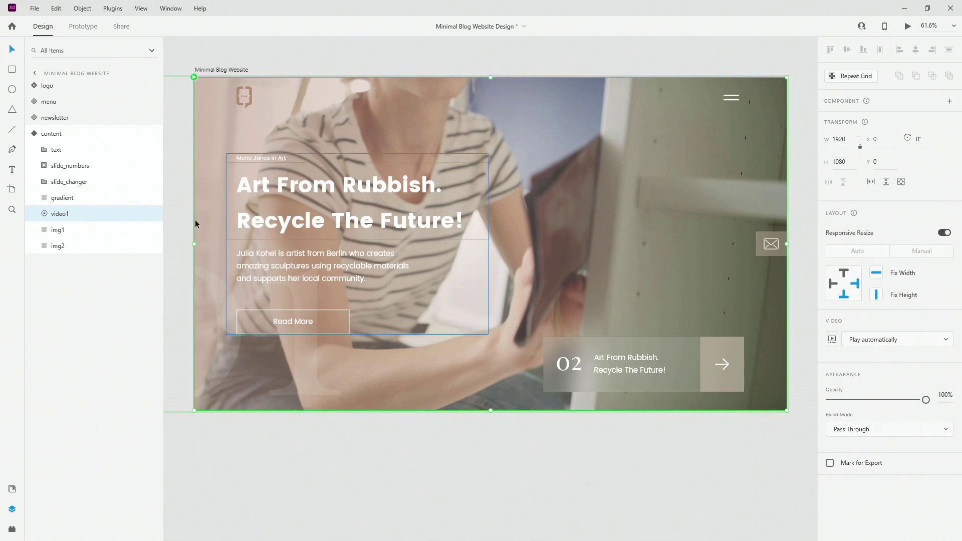
- Set video2 in the content component's slide 2 state to play automatically and check its playback settings
{"action": "left_click", "coordinate": [34, 133]}
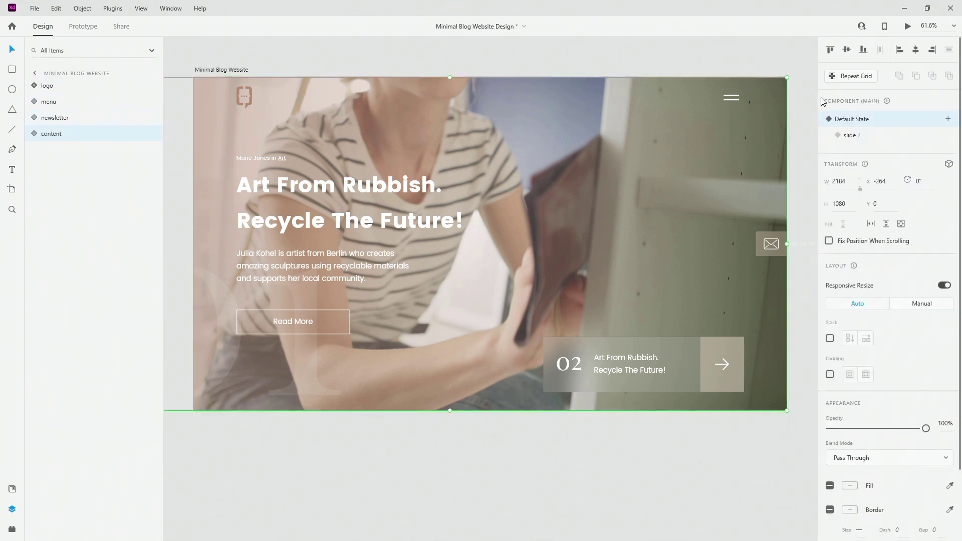
{"action": "left_click", "coordinate": [852, 135]}
{"action": "left_click", "coordinate": [36, 134]}
{"action": "left_click", "coordinate": [74, 230]}
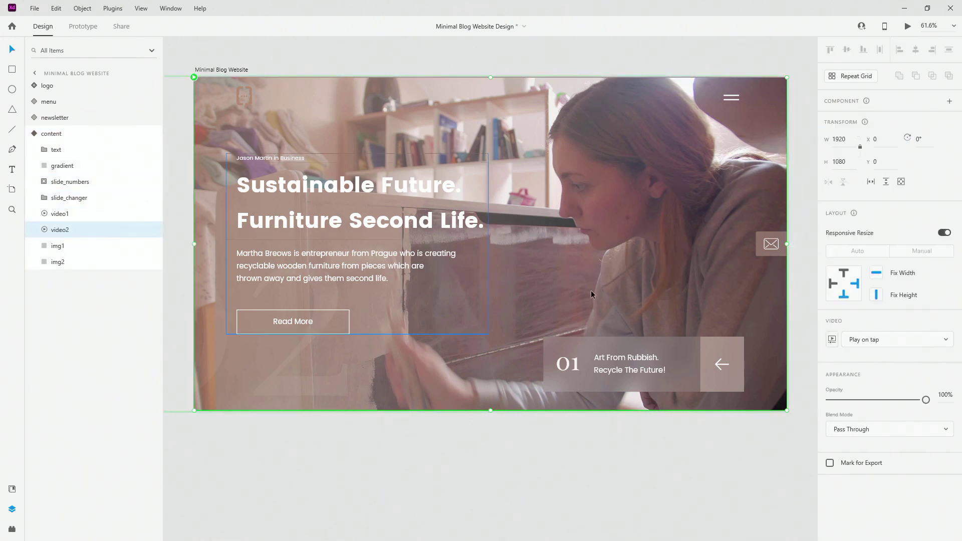
{"action": "left_click", "coordinate": [874, 339]}
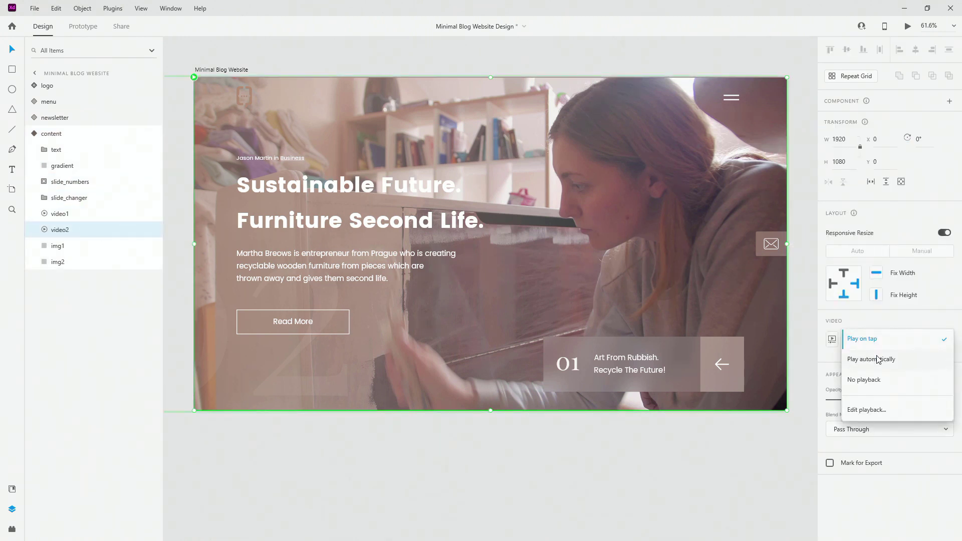
{"action": "left_click", "coordinate": [879, 359]}
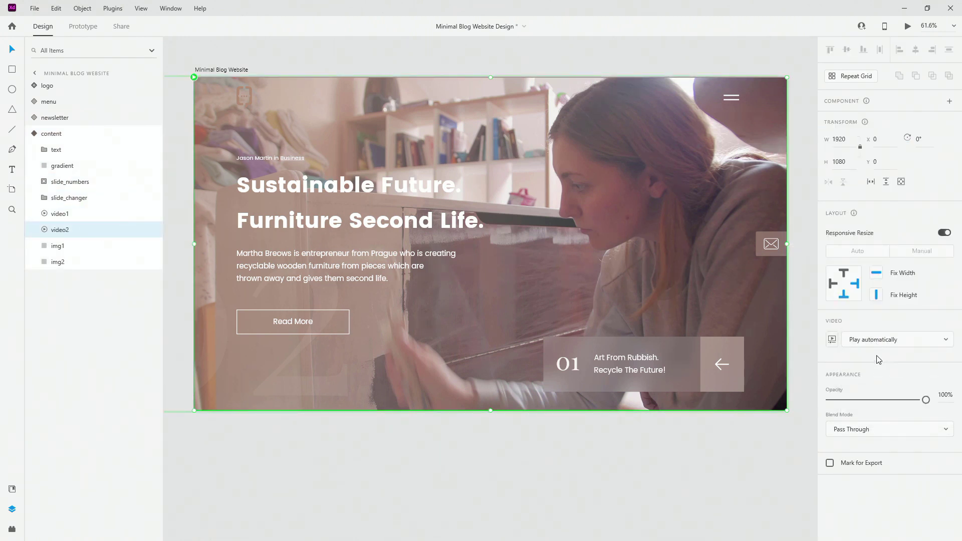
{"action": "left_click", "coordinate": [833, 341]}
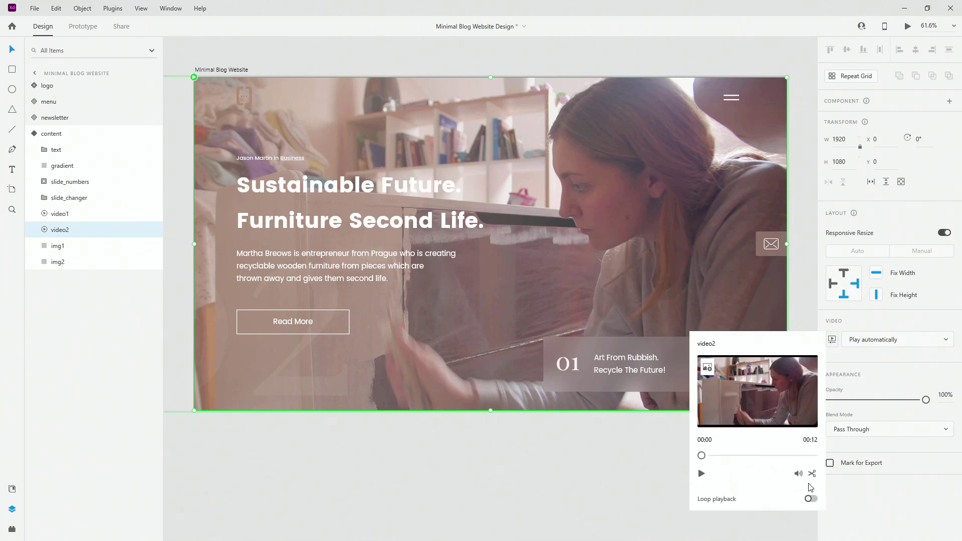
{"action": "left_click", "coordinate": [848, 497]}
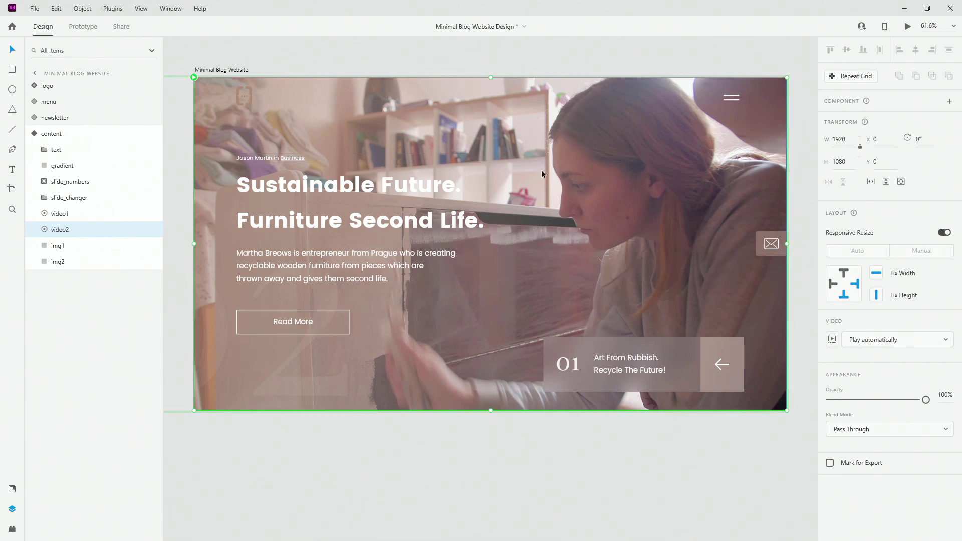
- Preview the prototype from the content component's default state, testing the change to slide 2 and the menu overlay on both slides
{"action": "key", "text": "Escape"}
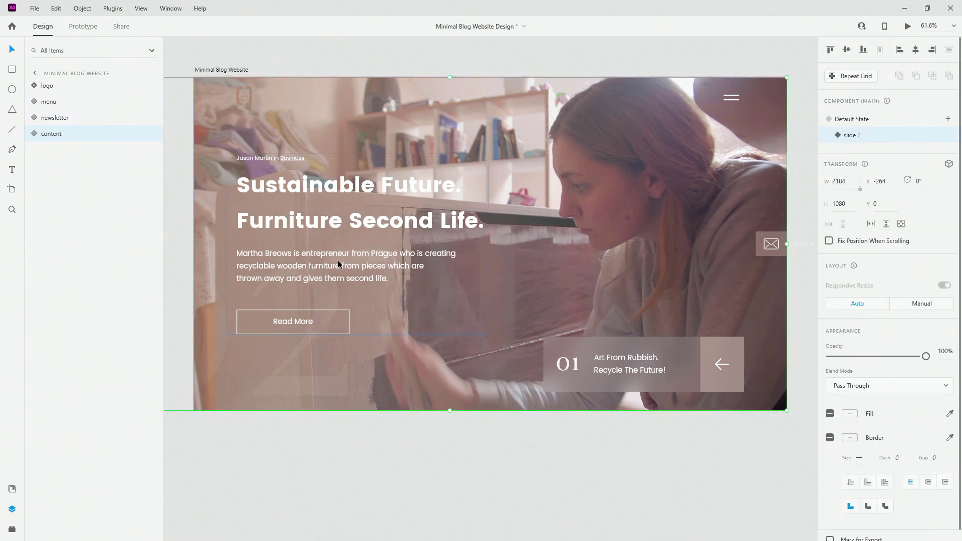
{"action": "left_click", "coordinate": [851, 125]}
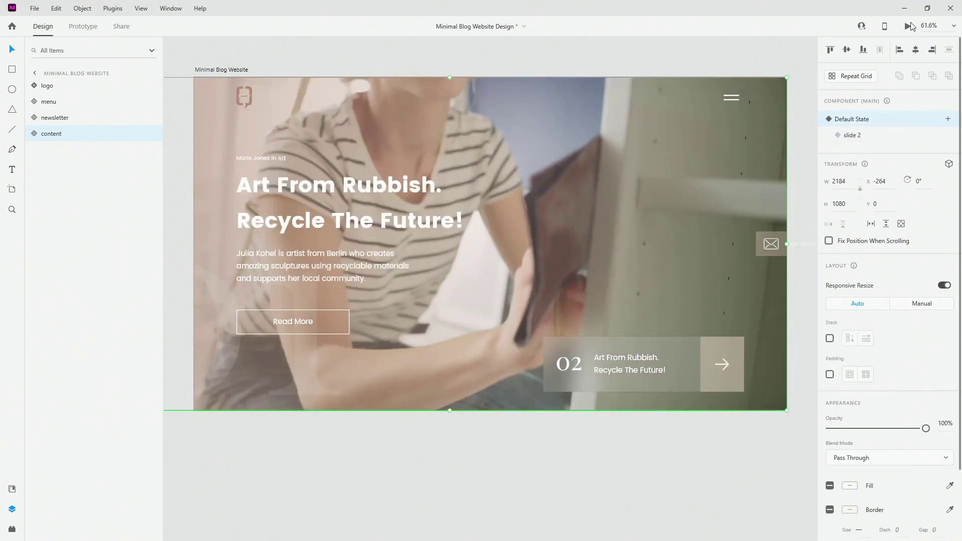
{"action": "left_click", "coordinate": [909, 26]}
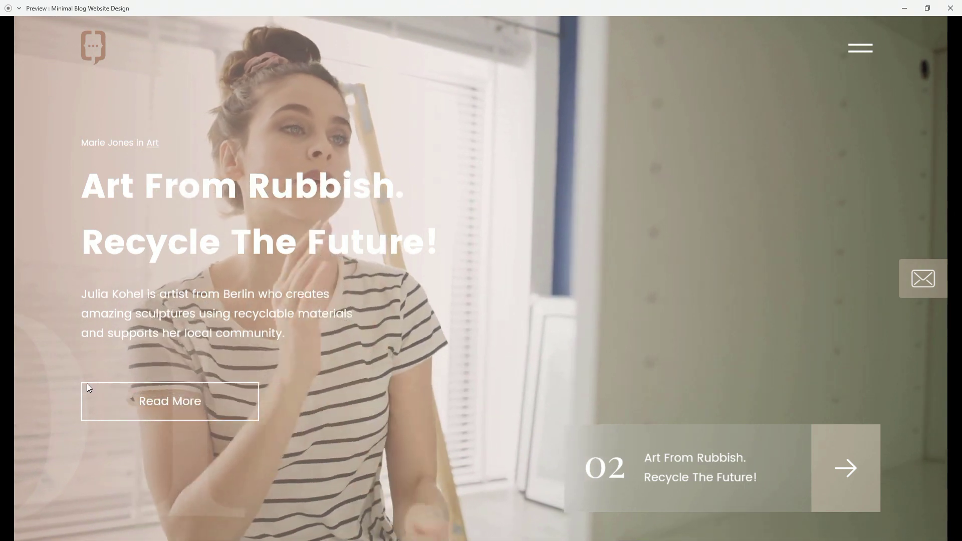
{"action": "left_click", "coordinate": [849, 50]}
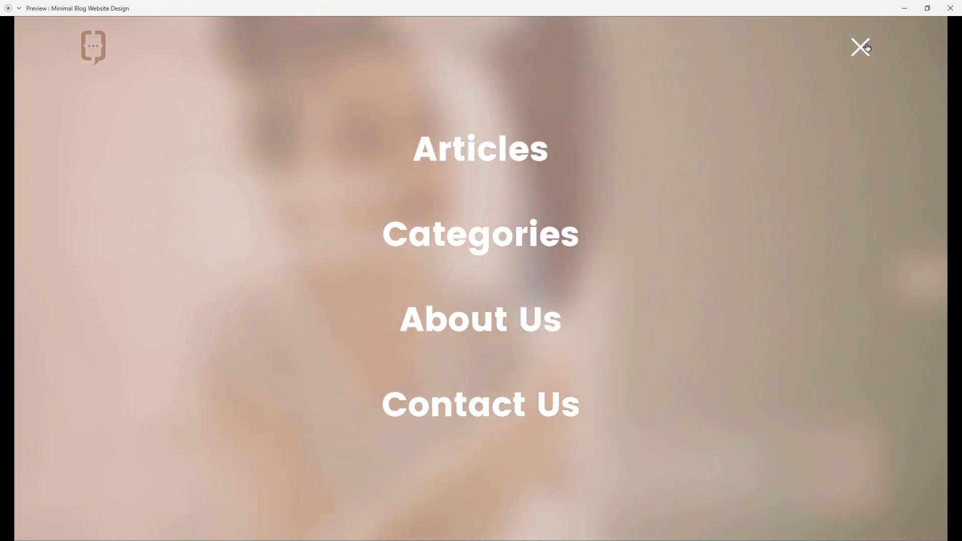
{"action": "left_click", "coordinate": [865, 49]}
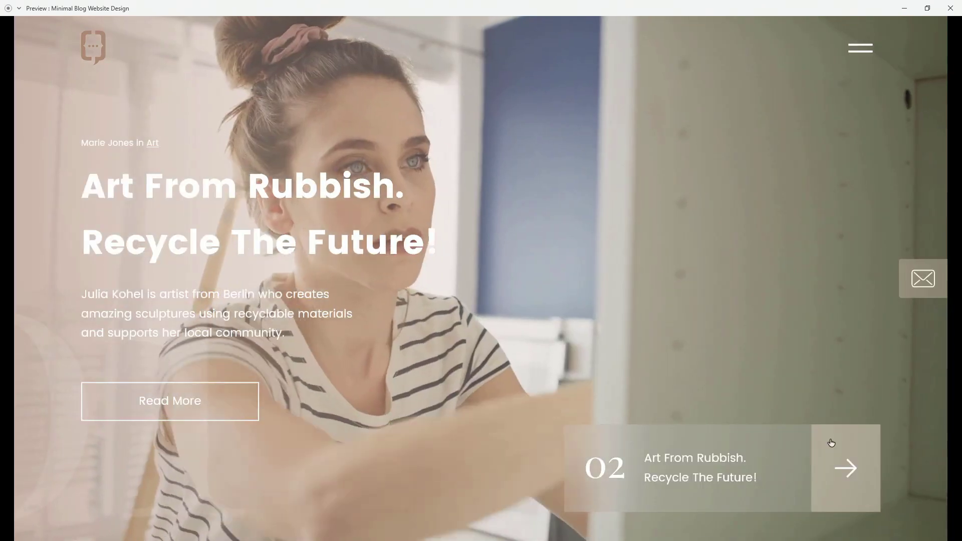
{"action": "left_click", "coordinate": [845, 471]}
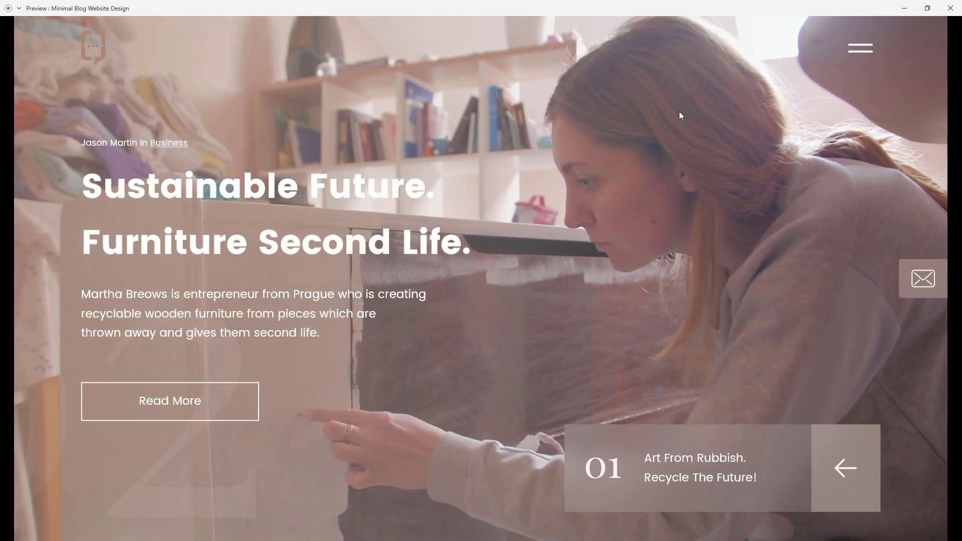
{"action": "left_click", "coordinate": [869, 48]}
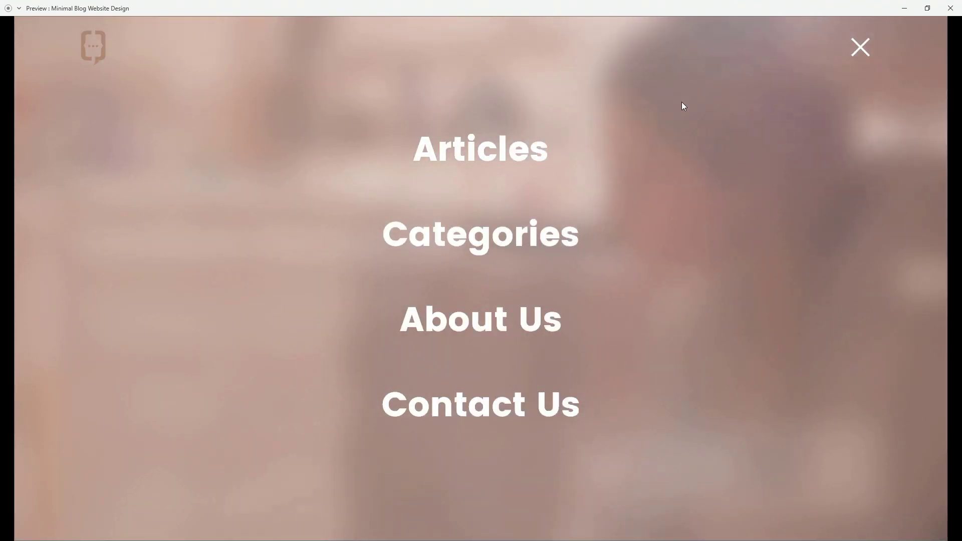
{"action": "left_click", "coordinate": [860, 47]}
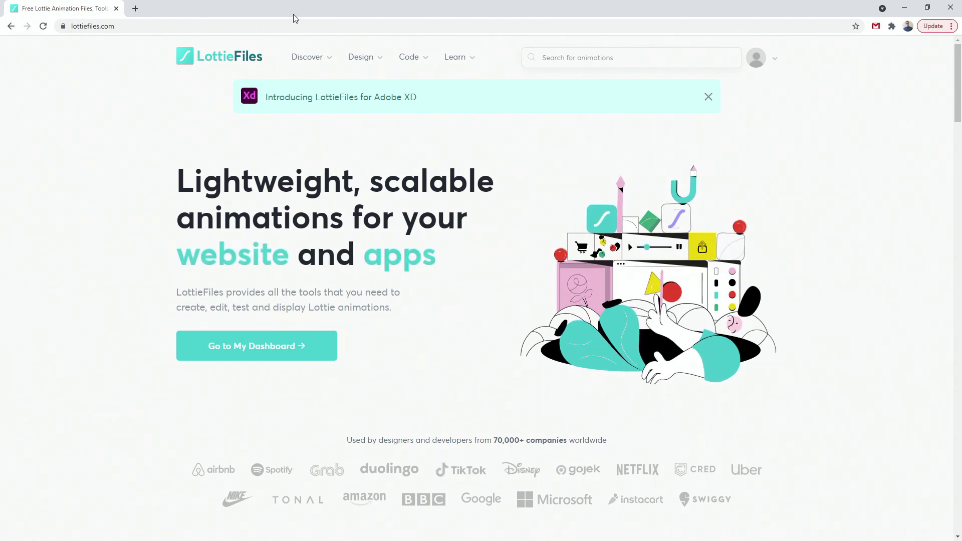
- Browse the LottieFiles homepage's sections on the Lottie format, community animations and creation tools, and return to Adobe XD
{"action": "mouse_move", "coordinate": [322, 60]}
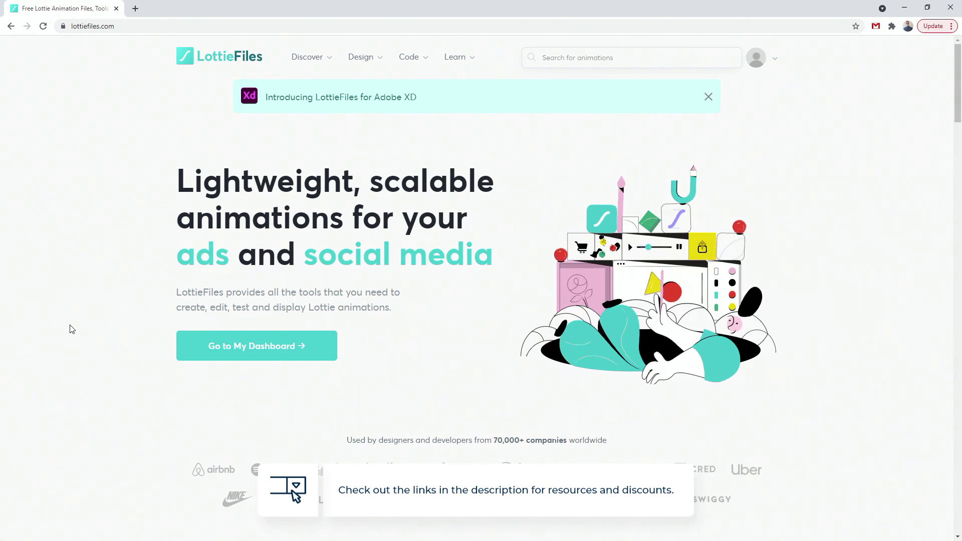
{"action": "scroll", "coordinate": [71, 329], "scroll_direction": "down", "scroll_amount": 9}
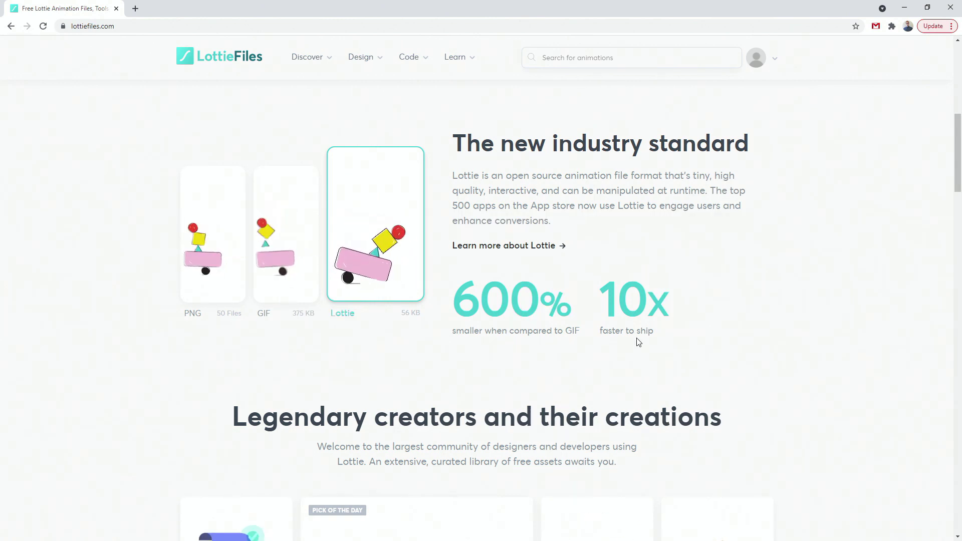
{"action": "scroll", "coordinate": [46, 216], "scroll_direction": "down", "scroll_amount": 6}
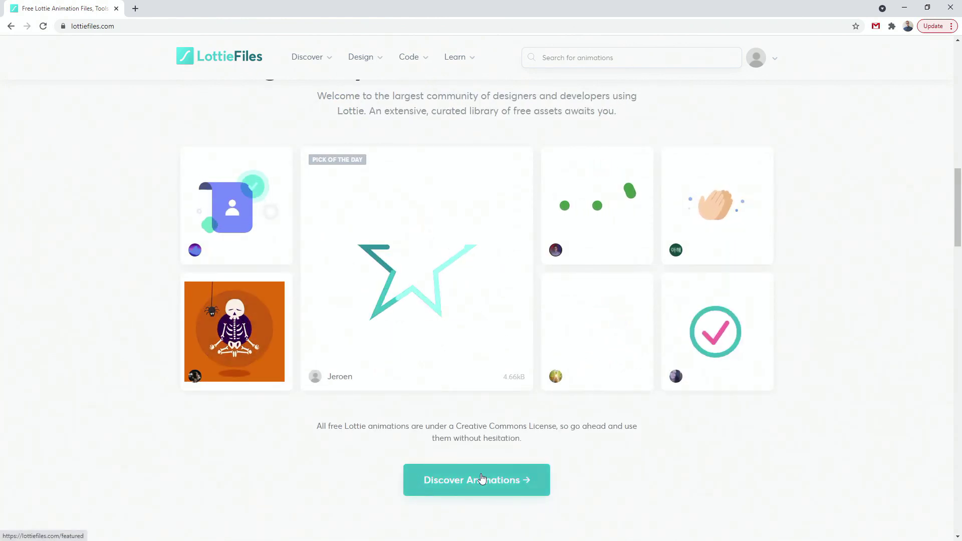
{"action": "scroll", "coordinate": [104, 253], "scroll_direction": "down", "scroll_amount": 3}
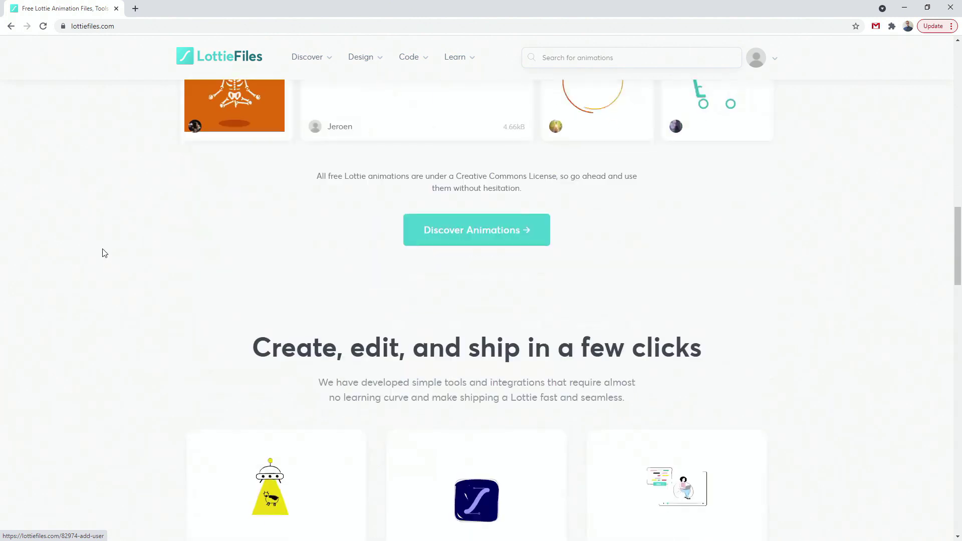
{"action": "scroll", "coordinate": [103, 252], "scroll_direction": "down", "scroll_amount": 6}
{"action": "scroll", "coordinate": [100, 252], "scroll_direction": "up", "scroll_amount": 1}
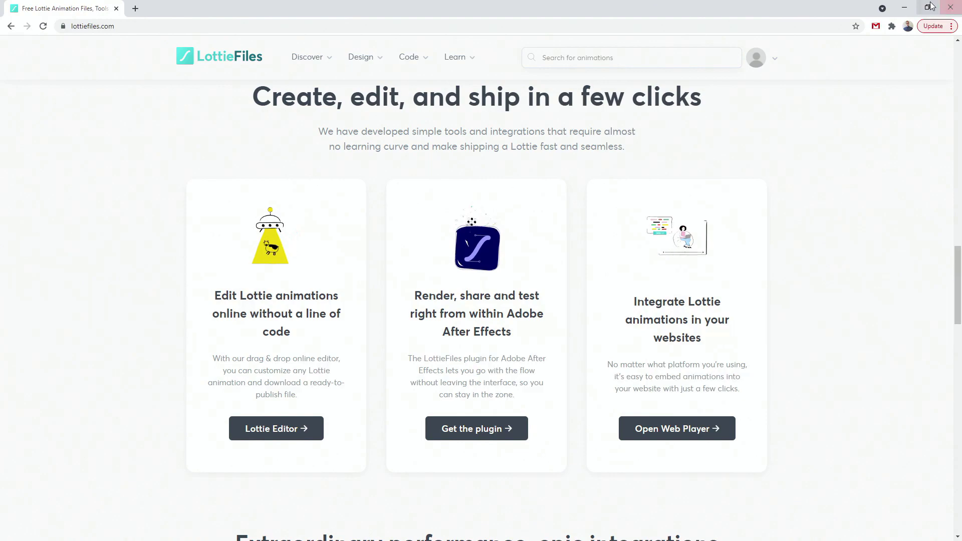
{"action": "left_click", "coordinate": [904, 8]}
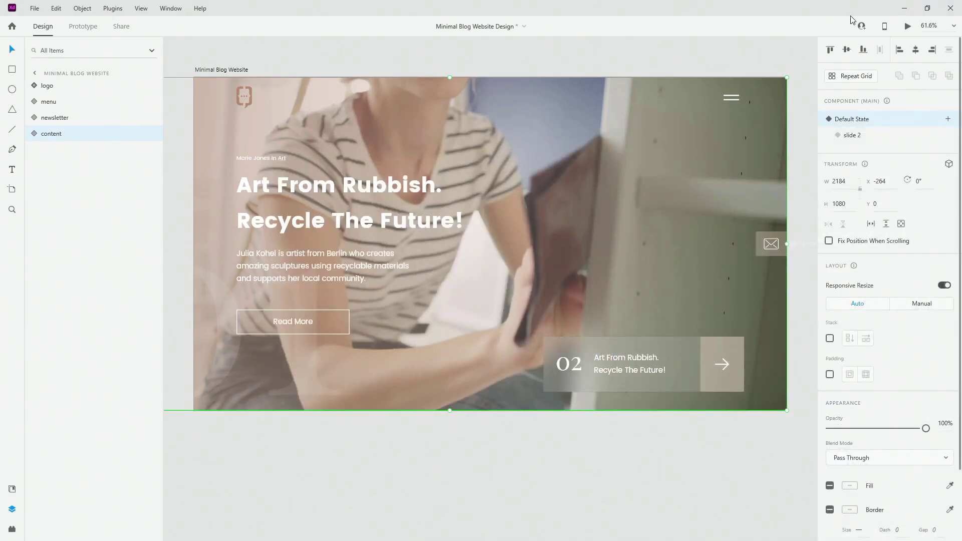
- Look up the LottieFiles for Adobe XD plugin by searching "lottie" in the plugin browser, and open it from the installed plugins
{"action": "left_click", "coordinate": [12, 530]}
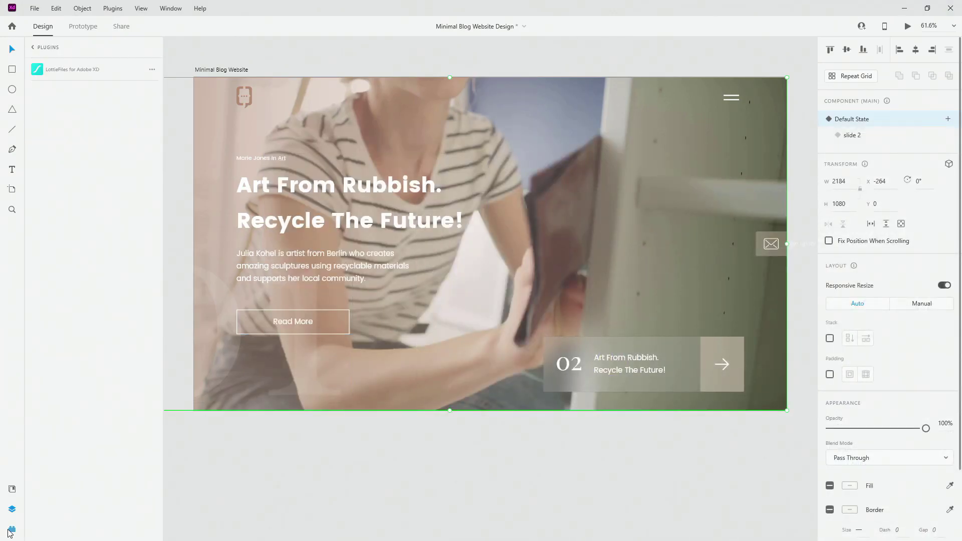
{"action": "left_click", "coordinate": [40, 71]}
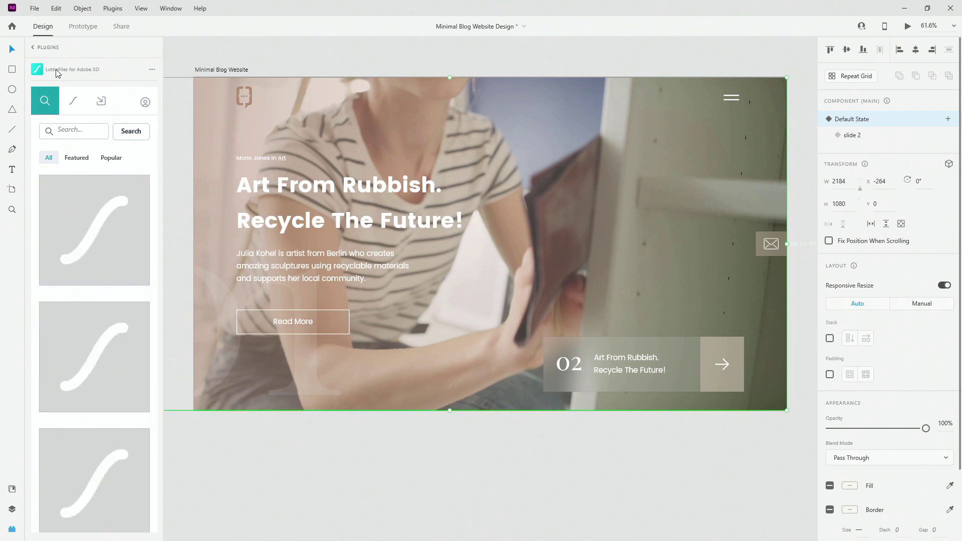
{"action": "left_click", "coordinate": [34, 47]}
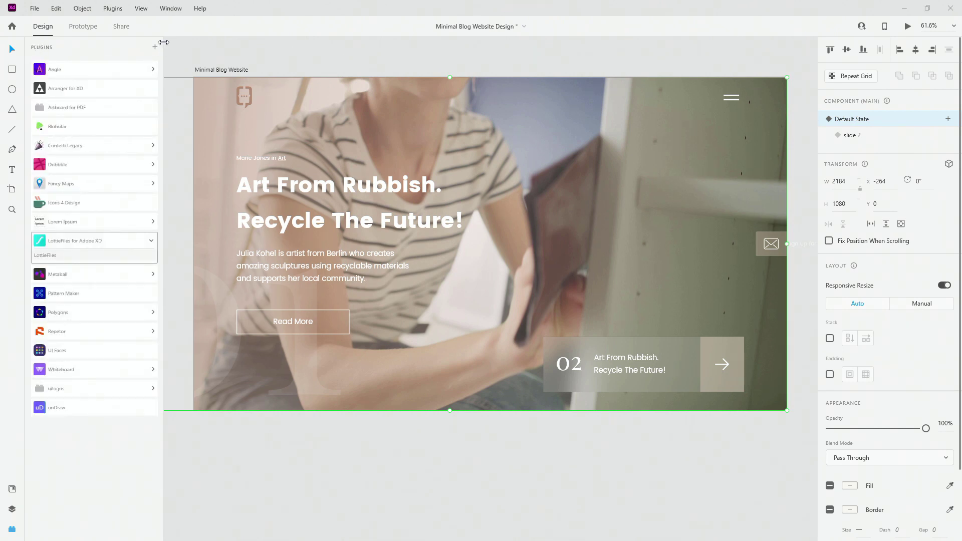
{"action": "left_click", "coordinate": [576, 234]}
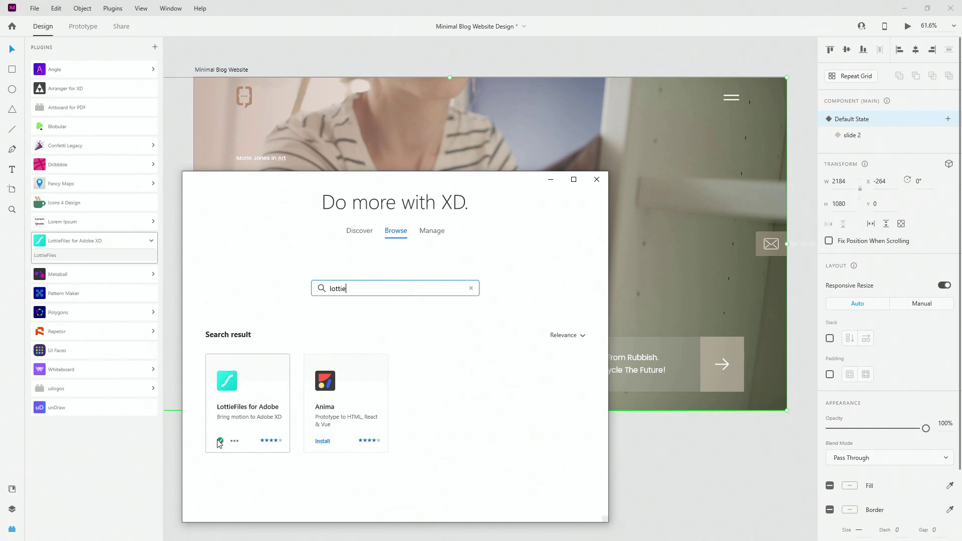
{"action": "left_click", "coordinate": [594, 180]}
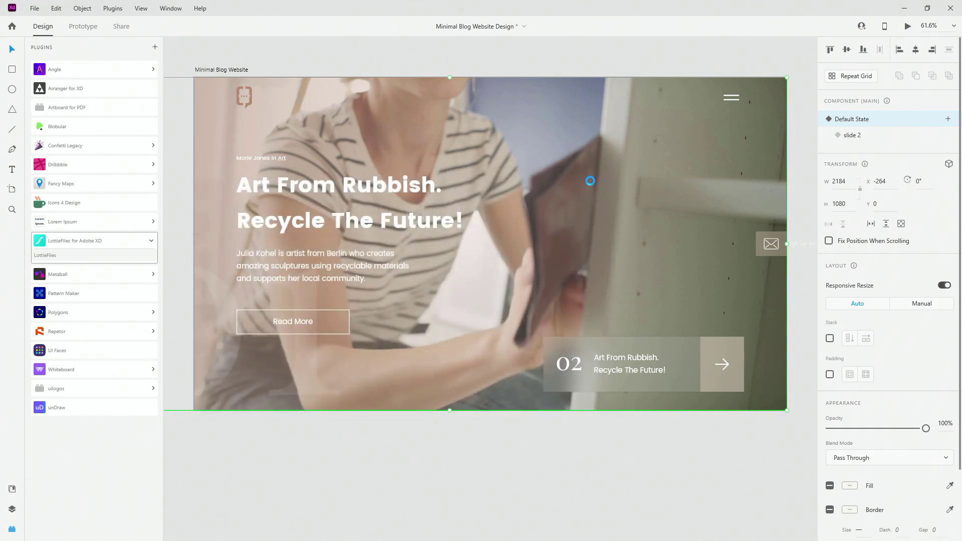
{"action": "left_click", "coordinate": [45, 255]}
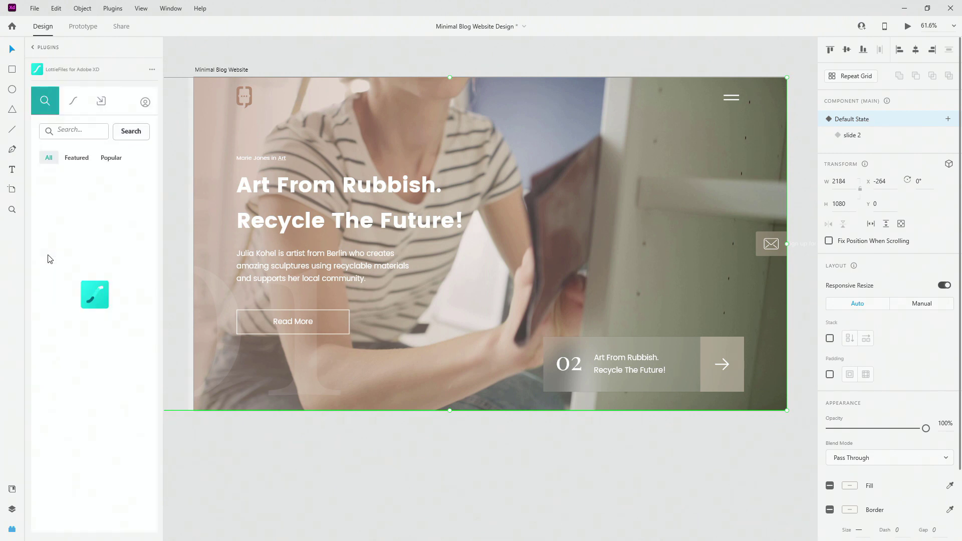
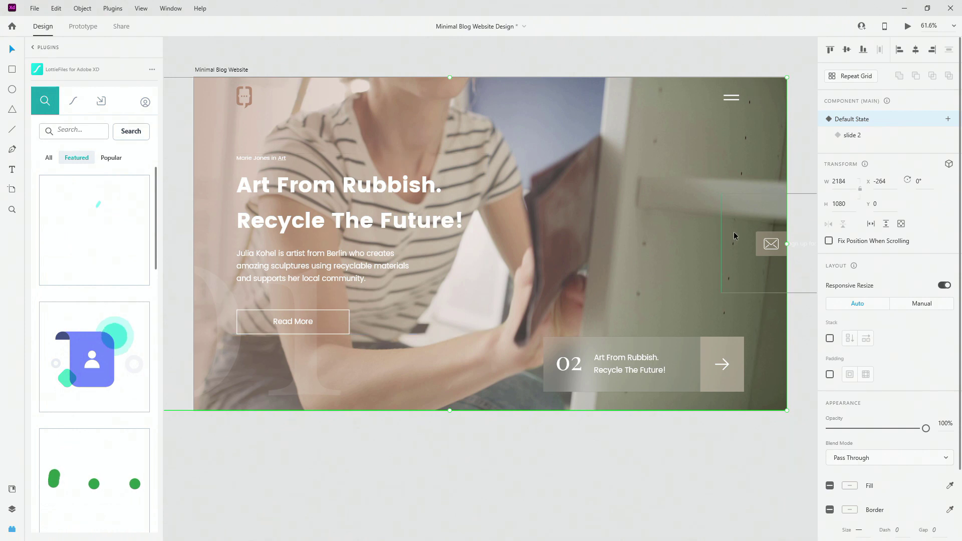
- Show the layers and examine the newsletter component in its clicked state and its default state
{"action": "left_click", "coordinate": [12, 509]}
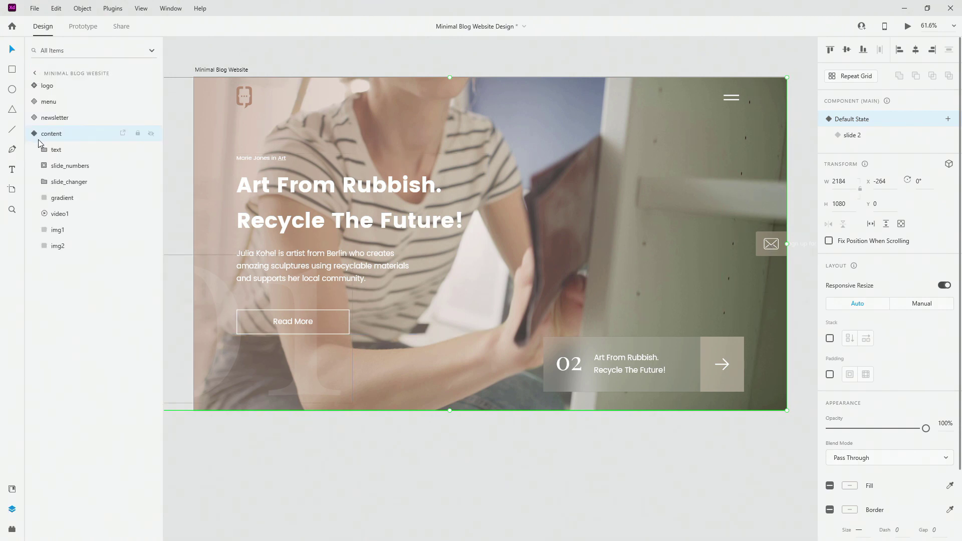
{"action": "left_click", "coordinate": [31, 133]}
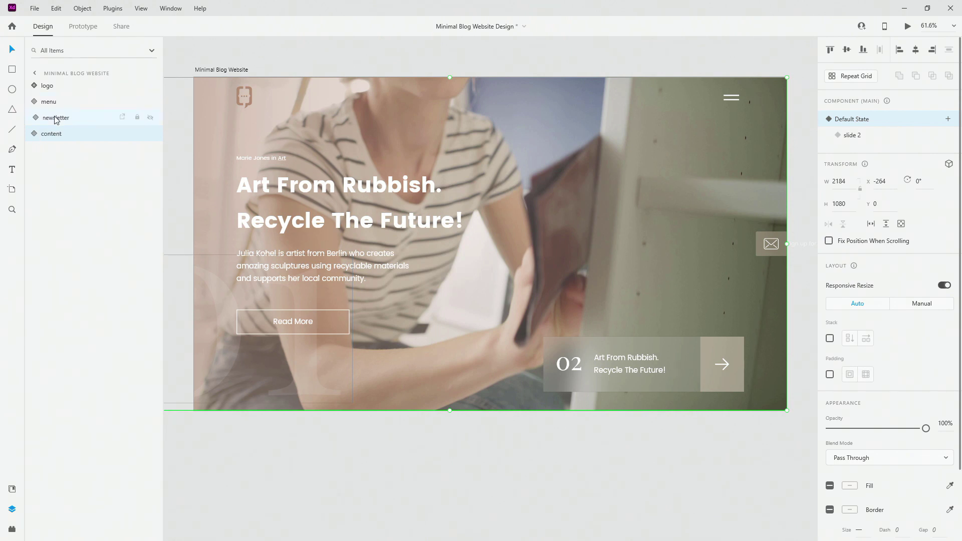
{"action": "left_click", "coordinate": [54, 117]}
{"action": "left_click", "coordinate": [892, 134]}
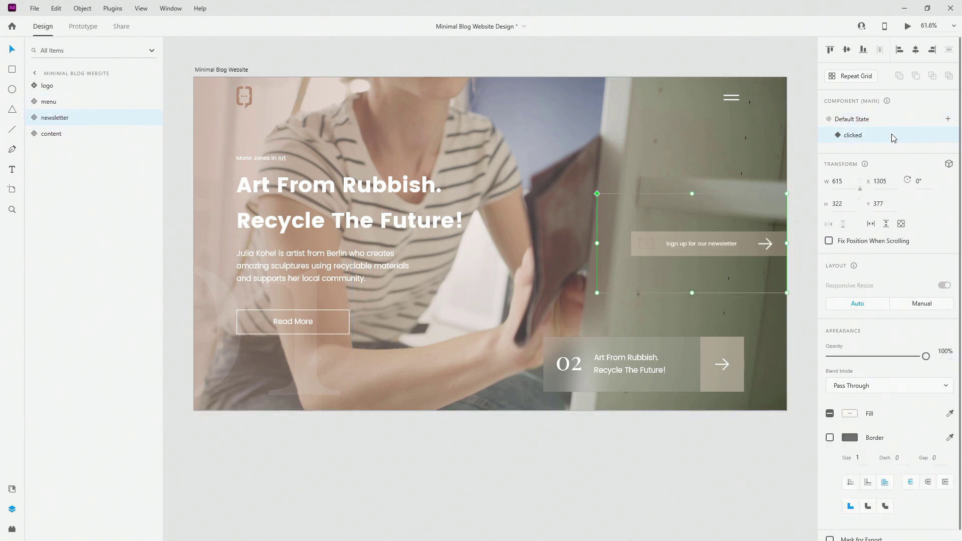
{"action": "scroll", "coordinate": [707, 280], "scroll_direction": "up", "scroll_amount": 5}
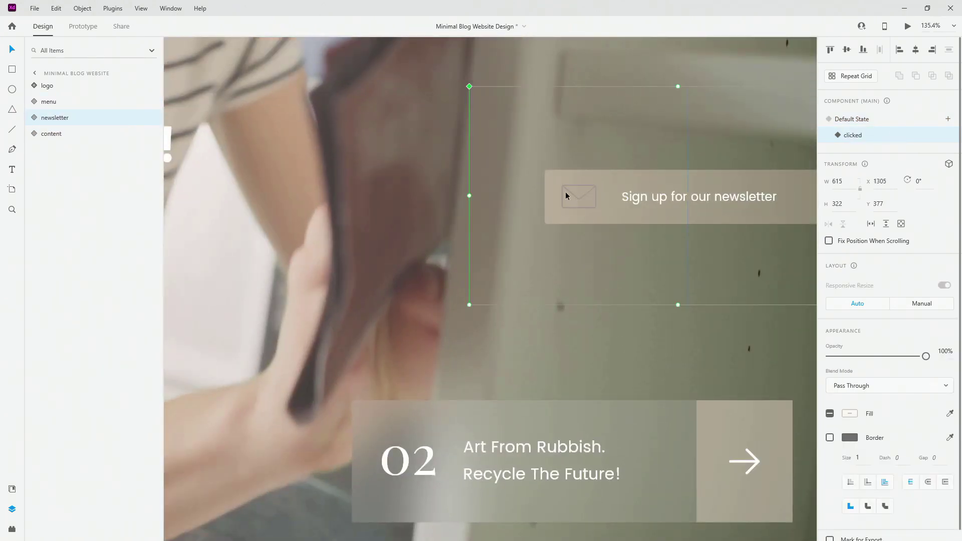
{"action": "left_click", "coordinate": [891, 119]}
{"action": "scroll", "coordinate": [590, 260], "scroll_direction": "right", "scroll_amount": 5}
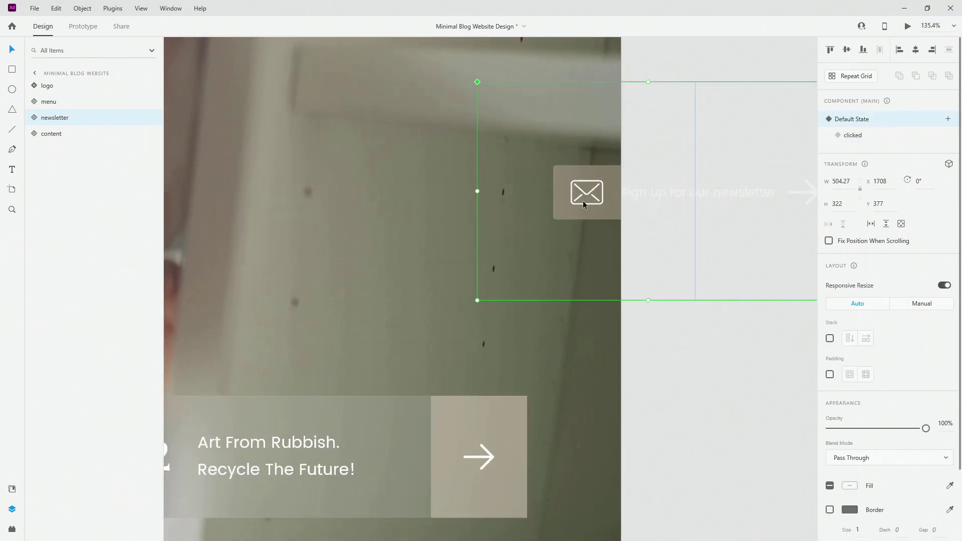
- Inspect the email_icn and Email layers in the newsletter's default state, and the Email layer's settings in the clicked state
{"action": "left_click", "coordinate": [31, 118]}
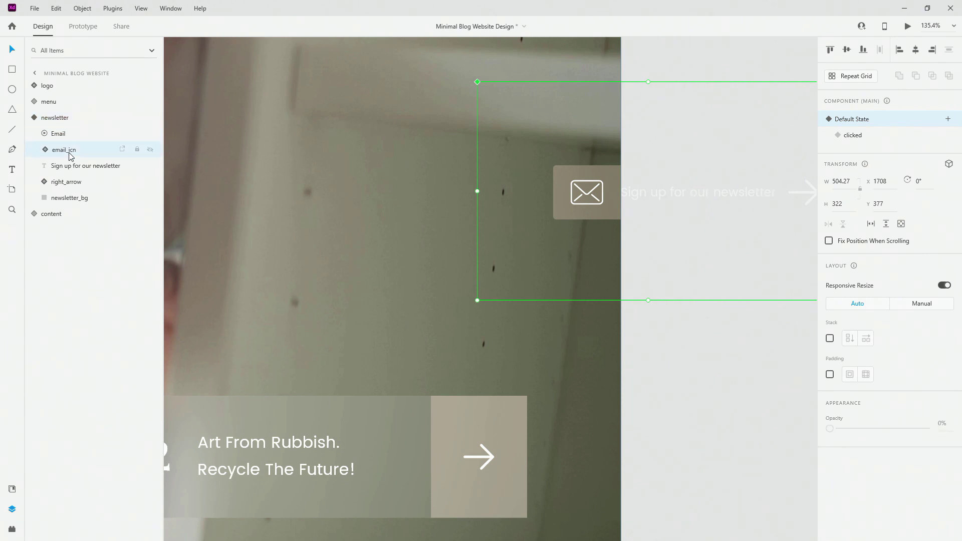
{"action": "left_click", "coordinate": [70, 154]}
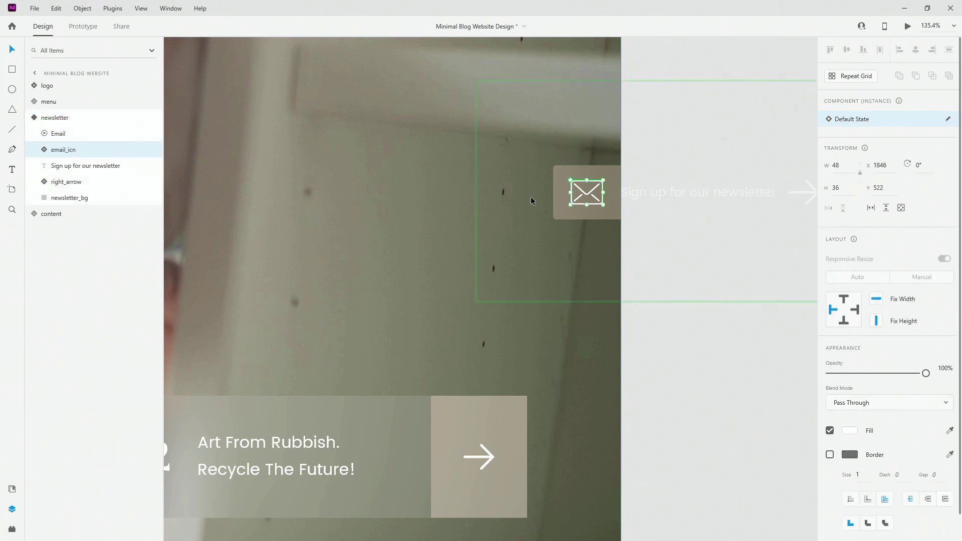
{"action": "left_click", "coordinate": [58, 134]}
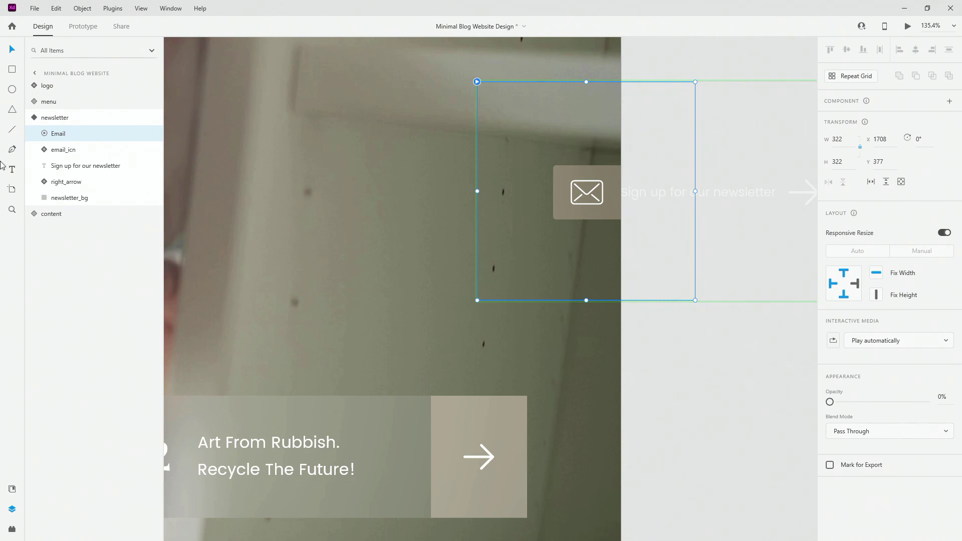
{"action": "left_click", "coordinate": [31, 117]}
{"action": "left_click", "coordinate": [851, 135]}
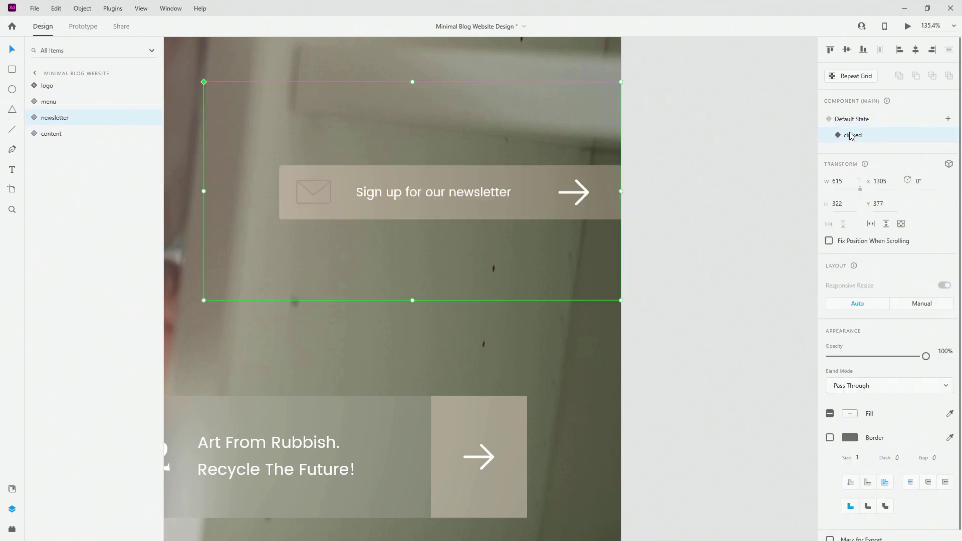
{"action": "left_click", "coordinate": [34, 119]}
{"action": "left_click", "coordinate": [58, 133]}
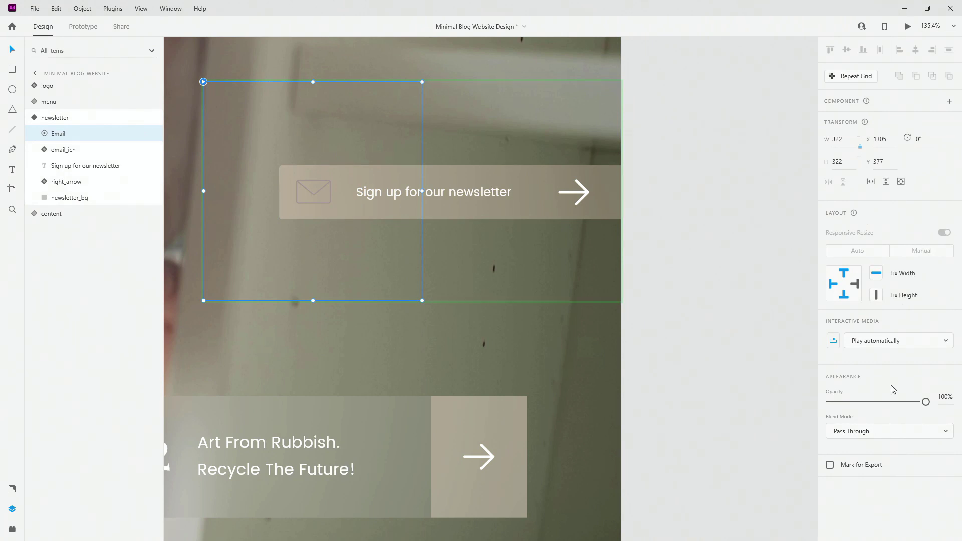
- Search the LottieFiles plugin for "newsletter" animations and browse through to the second page of results
{"action": "left_click", "coordinate": [12, 528]}
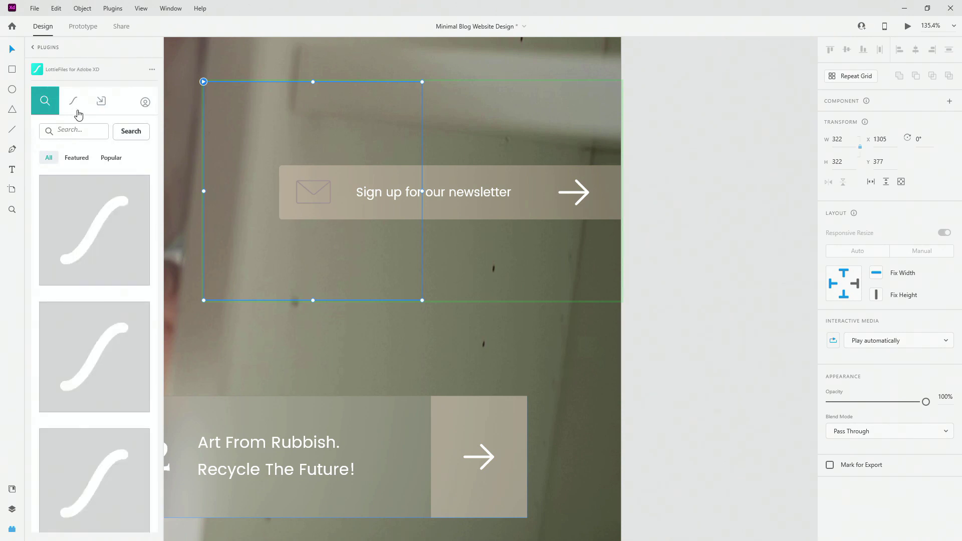
{"action": "left_click", "coordinate": [78, 128]}
{"action": "type", "text": "newsletter"}
{"action": "key", "text": "Return"}
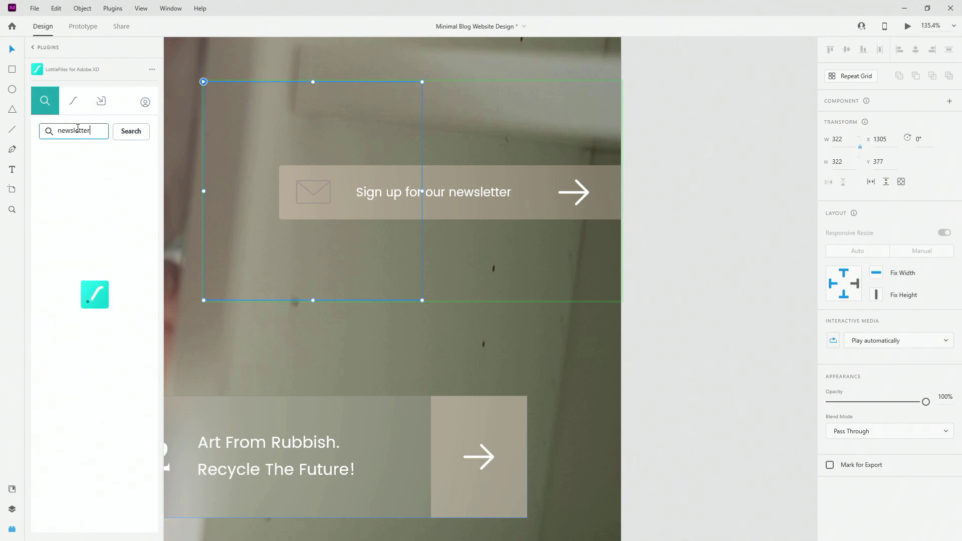
{"action": "scroll", "coordinate": [93, 261], "scroll_direction": "down", "scroll_amount": 10}
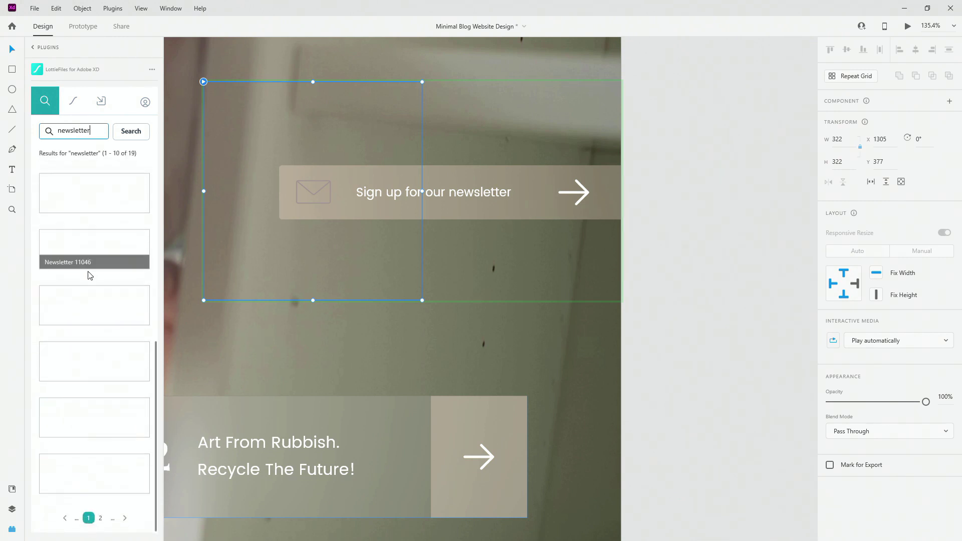
{"action": "scroll", "coordinate": [80, 507], "scroll_direction": "down", "scroll_amount": 1}
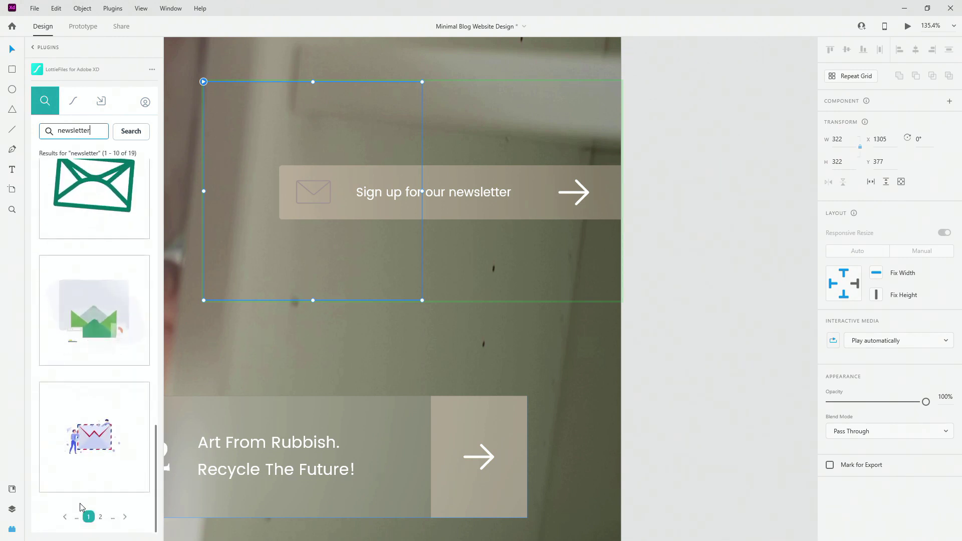
{"action": "left_click", "coordinate": [91, 515]}
{"action": "scroll", "coordinate": [105, 366], "scroll_direction": "down", "scroll_amount": 1}
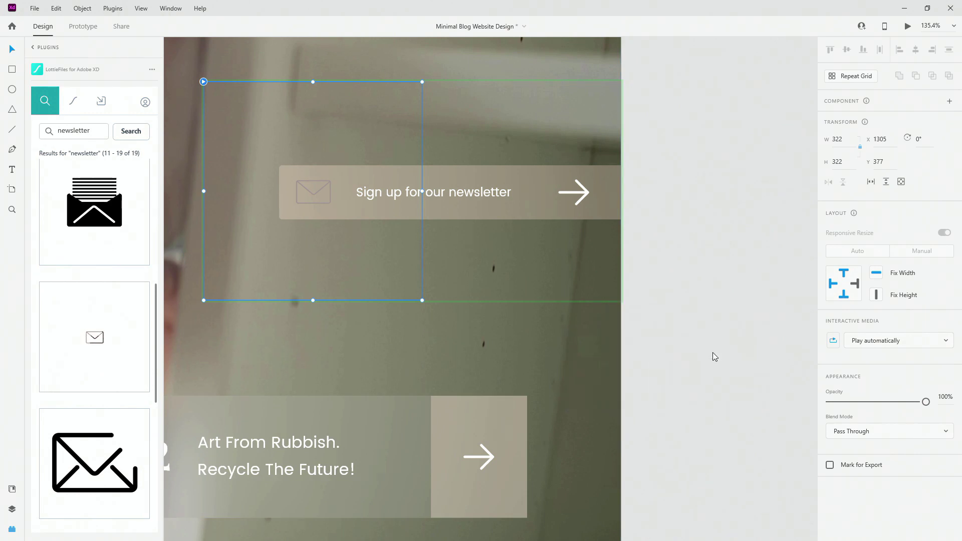
- Delete the trial Lottie animation placed beside the artboard
{"action": "scroll", "coordinate": [461, 287], "scroll_direction": "down", "scroll_amount": 5}
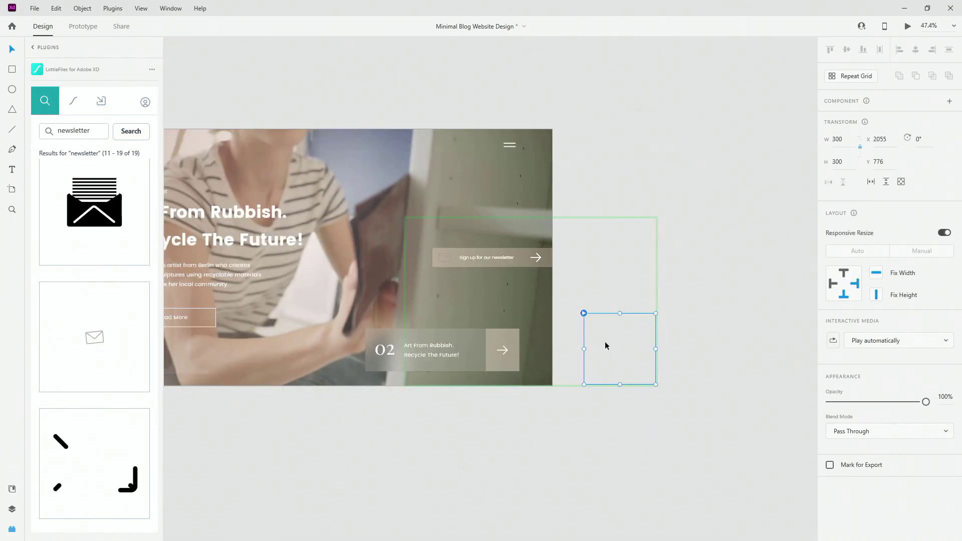
{"action": "key", "text": "Delete"}
{"action": "scroll", "coordinate": [498, 277], "scroll_direction": "up", "scroll_amount": 2}
{"action": "scroll", "coordinate": [499, 279], "scroll_direction": "up", "scroll_amount": 10}
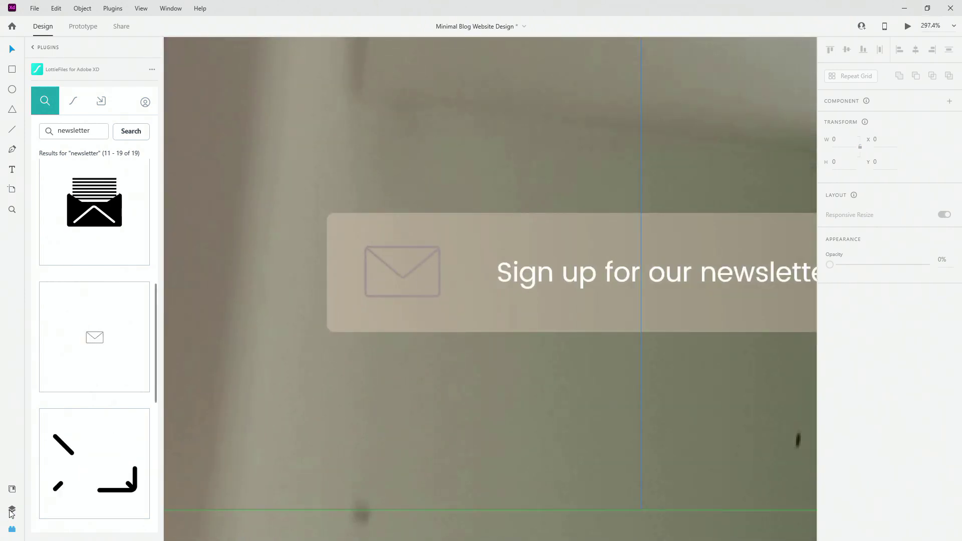
- Switch the newsletter component to its default state and check the email_icn layer's opacity
{"action": "key", "text": "ctrl+y"}
{"action": "left_click", "coordinate": [43, 118]}
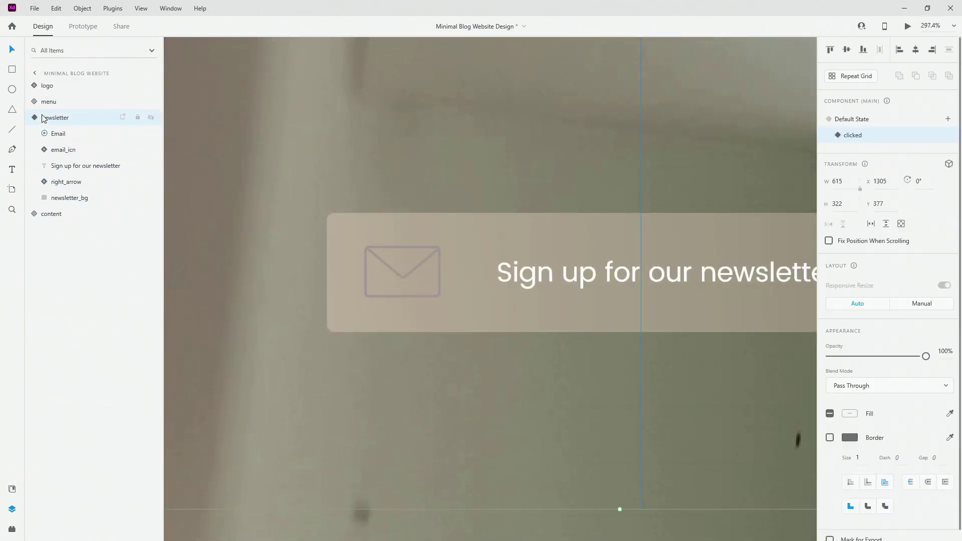
{"action": "left_click", "coordinate": [28, 117]}
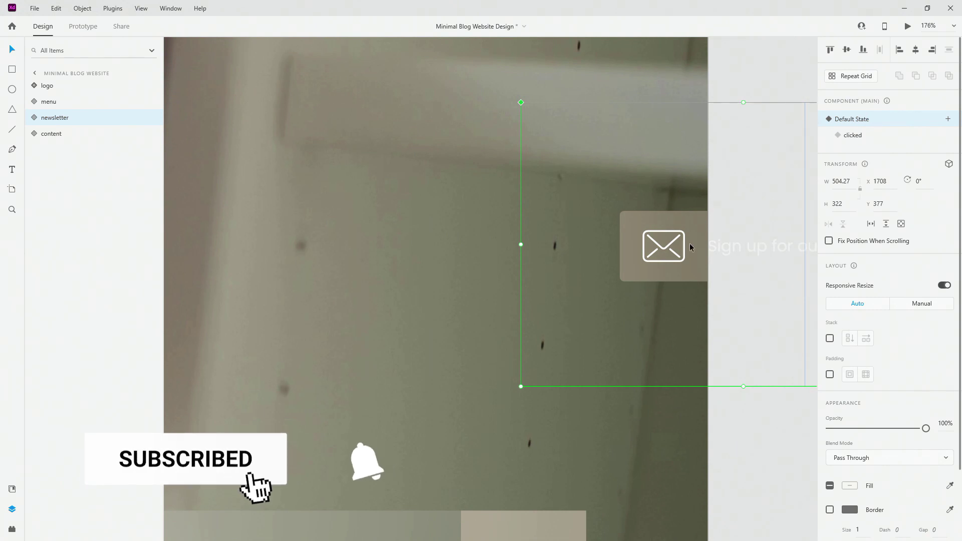
{"action": "left_click", "coordinate": [28, 117]}
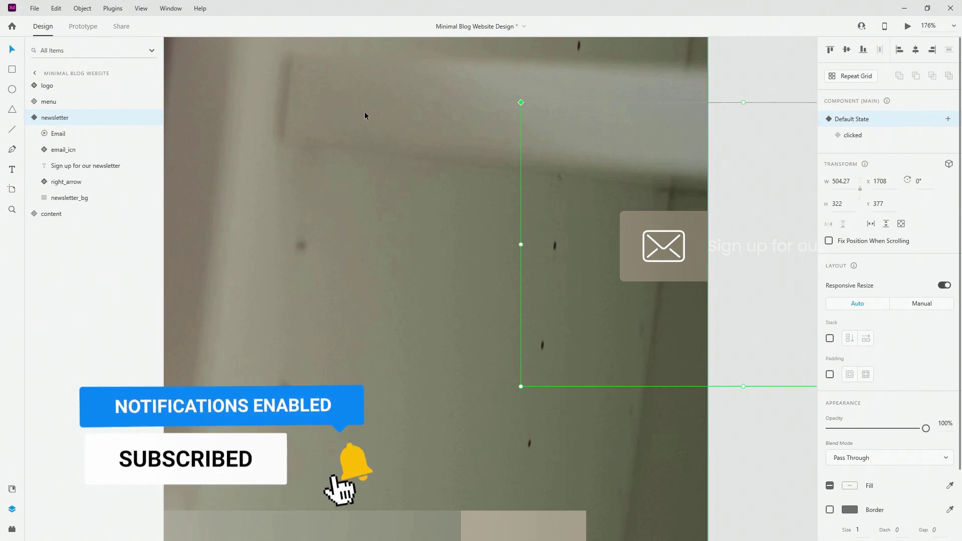
{"action": "left_click", "coordinate": [70, 149]}
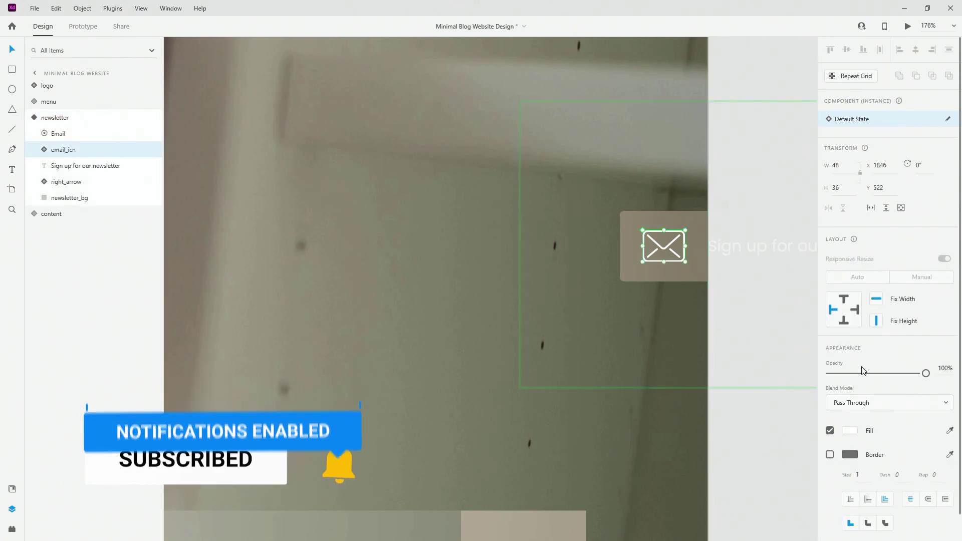
- Switch the newsletter component to its clicked state and check the opacity of the email_icn and Email layers
{"action": "left_click", "coordinate": [28, 117]}
{"action": "left_click", "coordinate": [759, 101]}
{"action": "left_click", "coordinate": [858, 138]}
{"action": "left_click", "coordinate": [30, 117]}
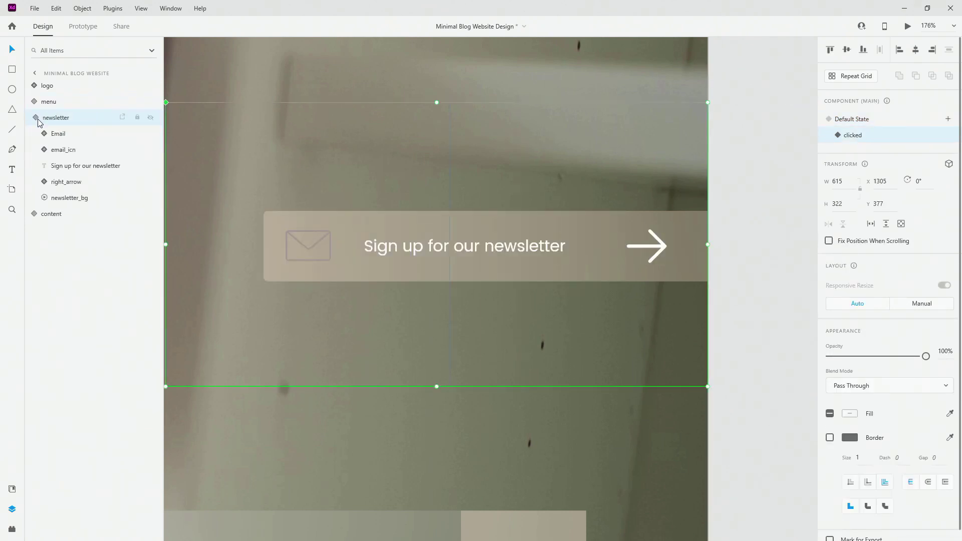
{"action": "left_click", "coordinate": [63, 147]}
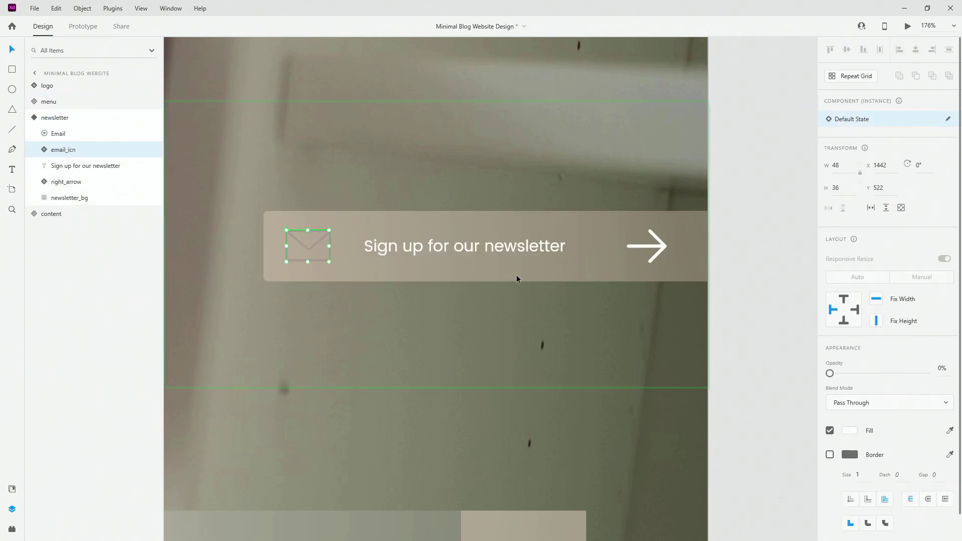
{"action": "left_click", "coordinate": [65, 133]}
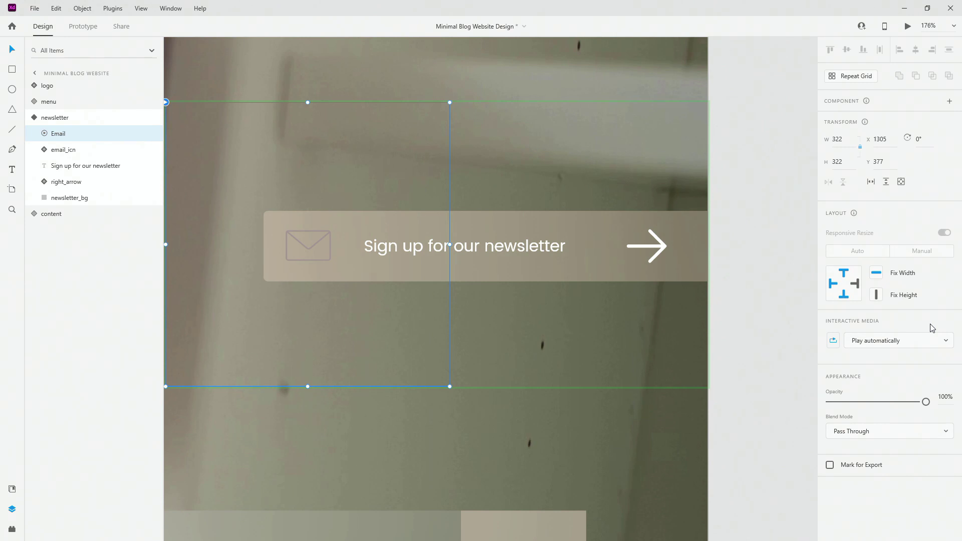
- Review the Email animation's loop setting and playback modes, and its Lottie Playback options in the prototype interaction settings
{"action": "left_click", "coordinate": [834, 343]}
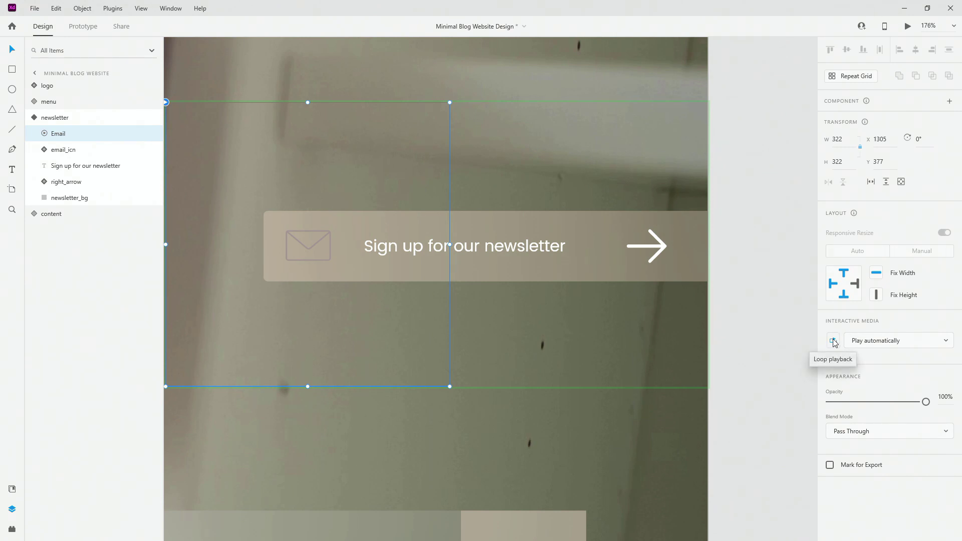
{"action": "left_click", "coordinate": [892, 341]}
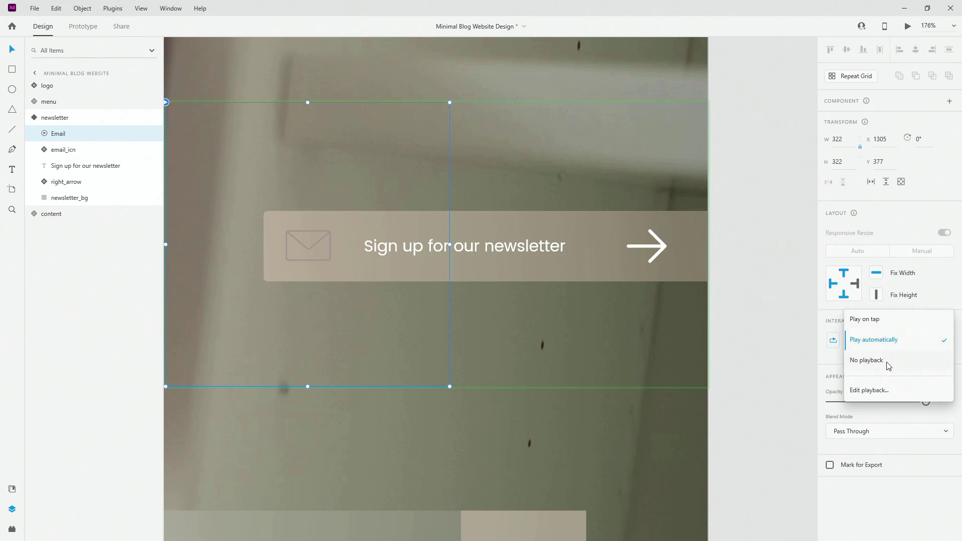
{"action": "left_click", "coordinate": [889, 393]}
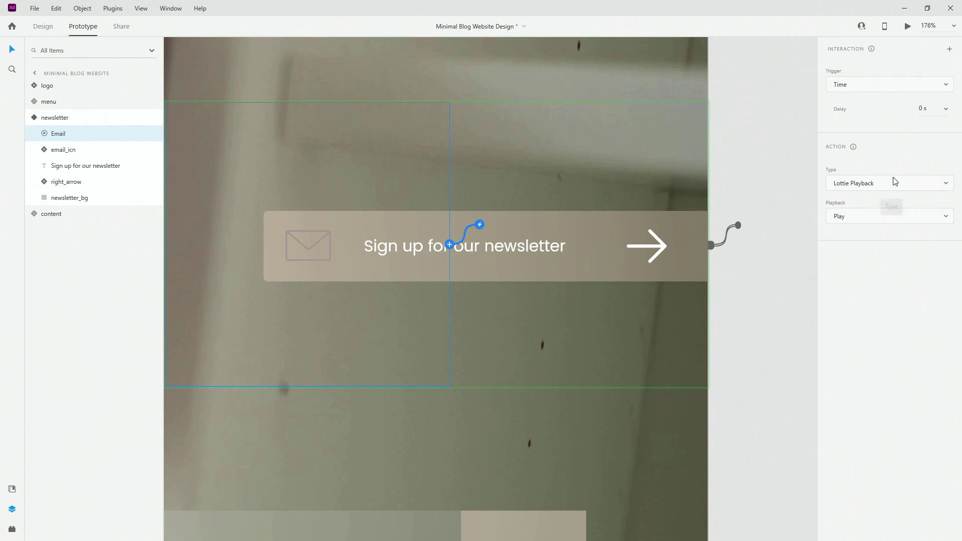
{"action": "left_click", "coordinate": [871, 214]}
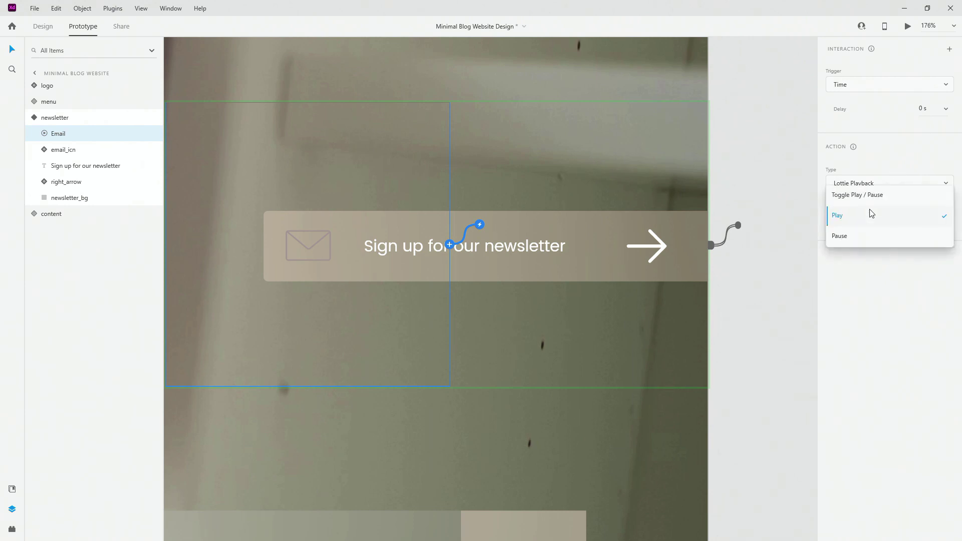
{"action": "left_click", "coordinate": [869, 292]}
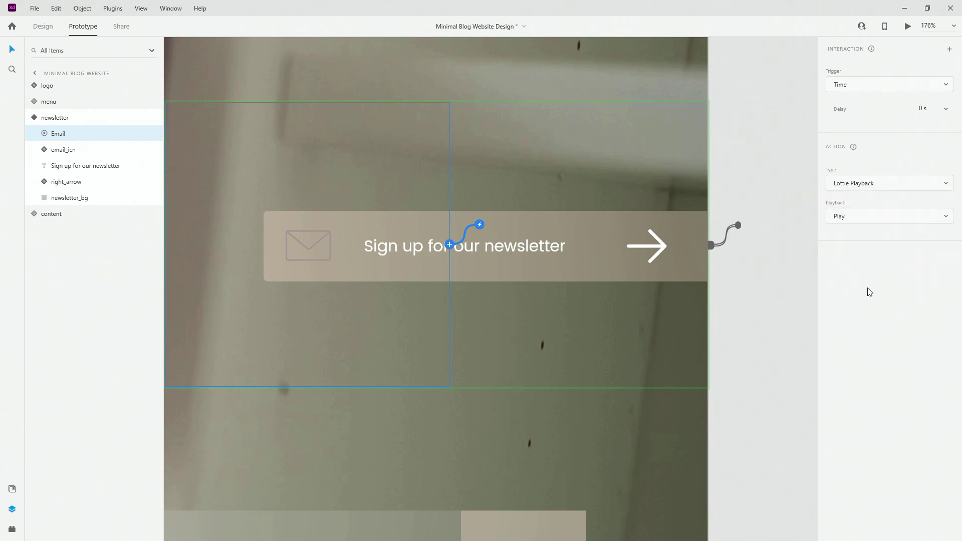
{"action": "left_click", "coordinate": [48, 29]}
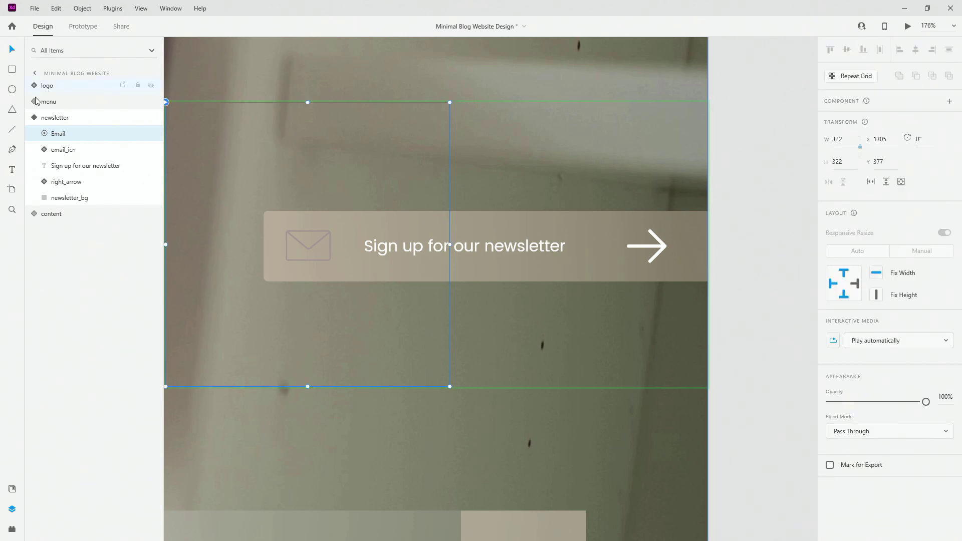
- Preview the prototype from the newsletter's default state, opening and closing the newsletter sign-up and changing to slide 2
{"action": "left_click", "coordinate": [30, 119]}
{"action": "left_click", "coordinate": [885, 121]}
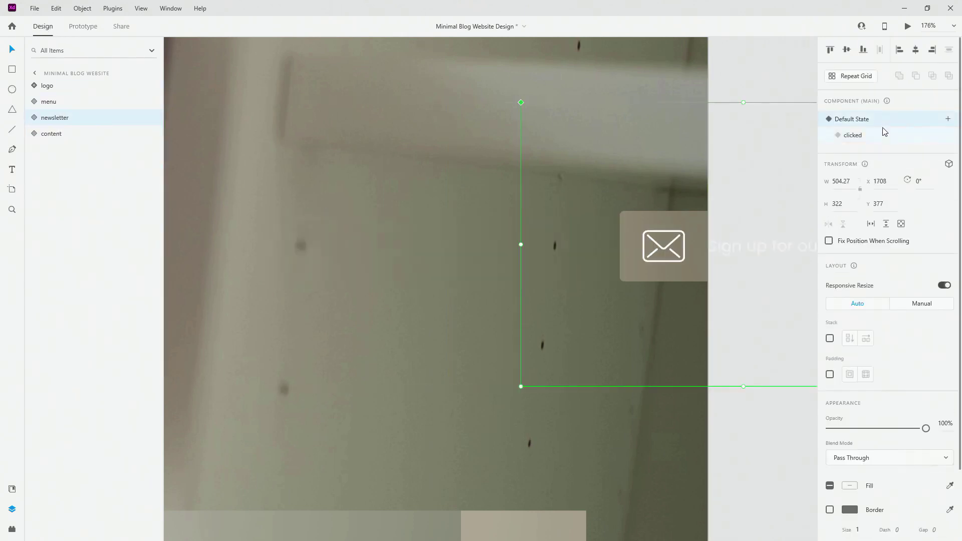
{"action": "left_click", "coordinate": [908, 27]}
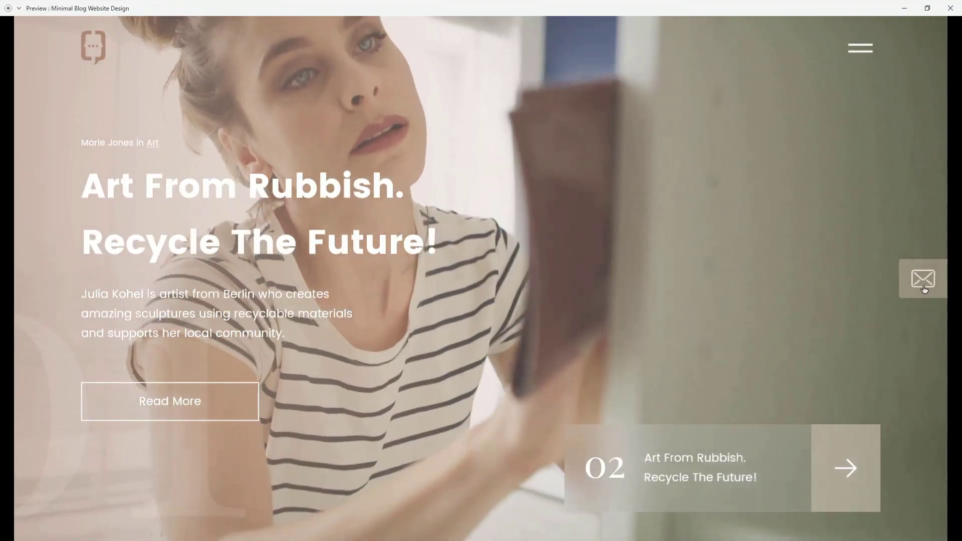
{"action": "left_click", "coordinate": [908, 262]}
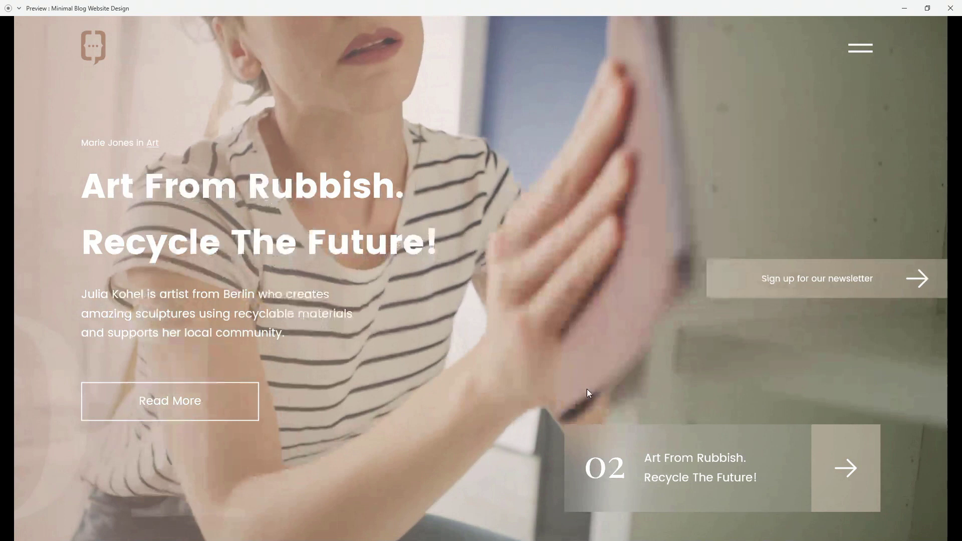
{"action": "left_click", "coordinate": [922, 278]}
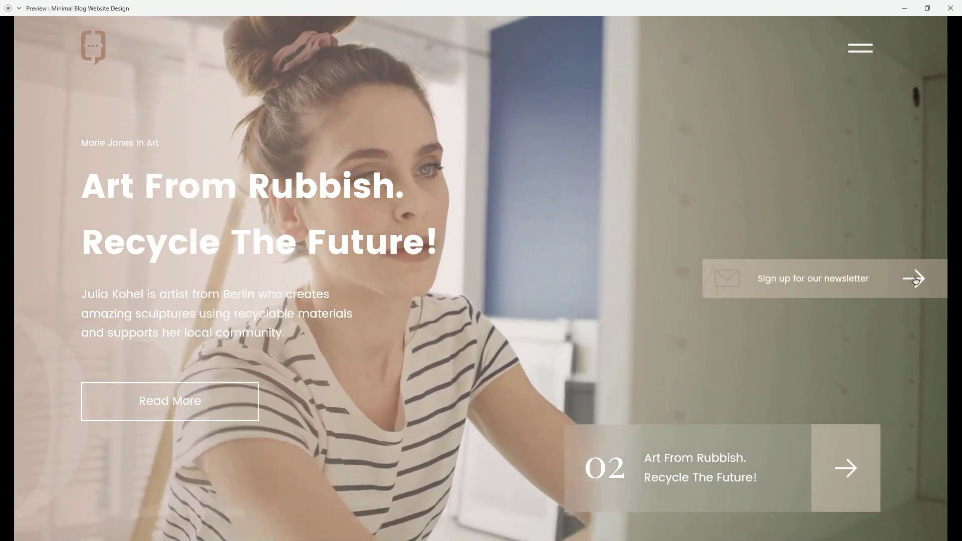
{"action": "left_click", "coordinate": [847, 467]}
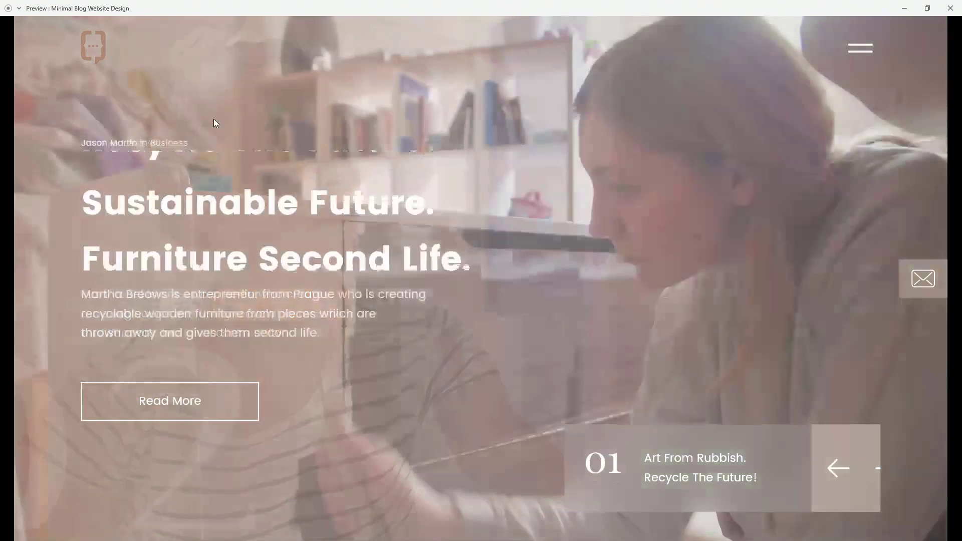
- Preview the newsletter sign-up on the Sustainable Future slide and return to the Art From Rubbish slide
{"action": "mouse_move", "coordinate": [938, 279]}
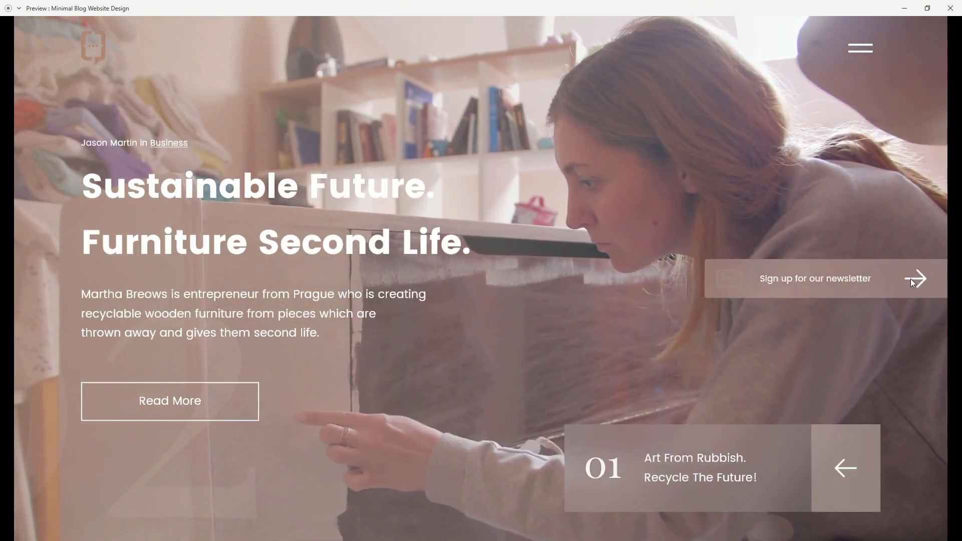
{"action": "left_click", "coordinate": [858, 474]}
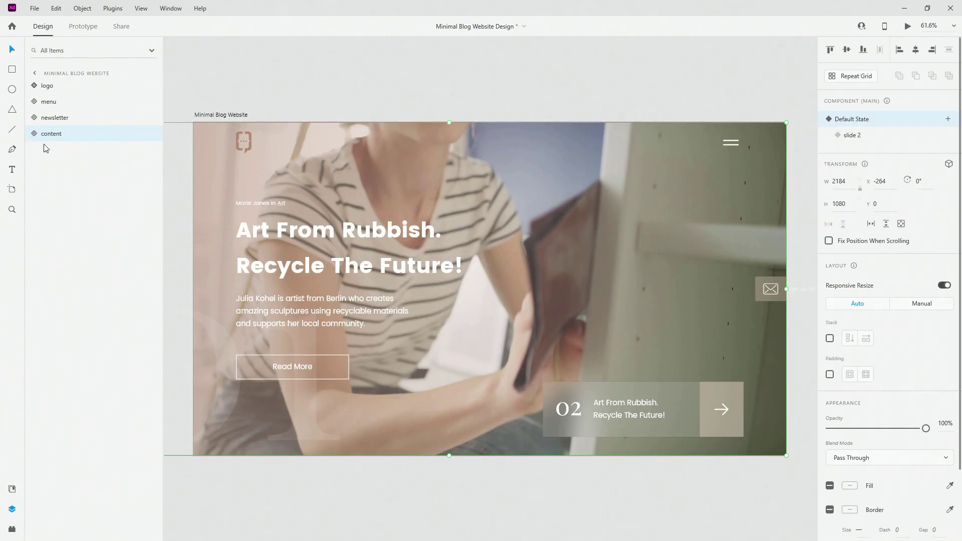
- In the content component's default state, set video1's opacity to 0% and img1's opacity to 100%
{"action": "left_click", "coordinate": [29, 134]}
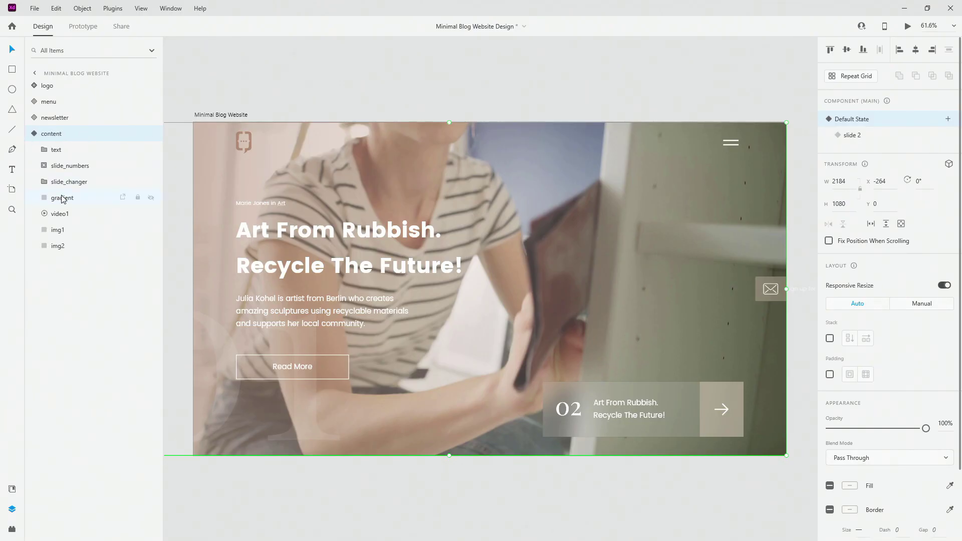
{"action": "left_click", "coordinate": [59, 214]}
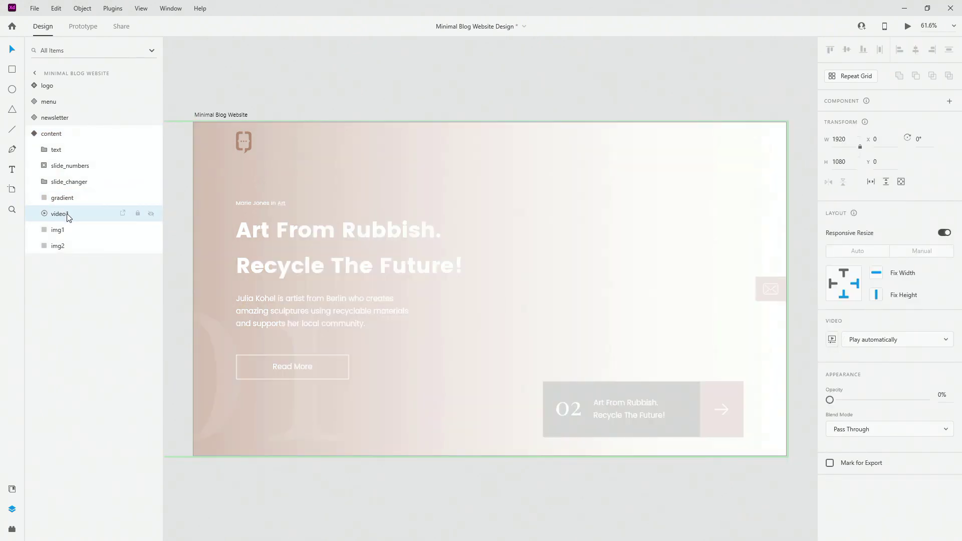
{"action": "left_click", "coordinate": [70, 231]}
{"action": "key", "text": "0"}
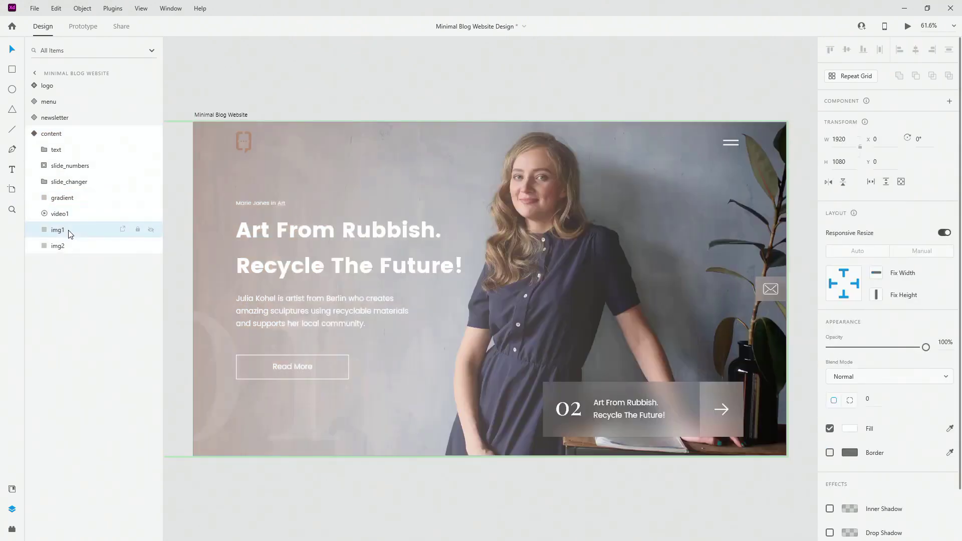
- Start exporting the img1 layer and set the export format to PNG
{"action": "key", "text": "ctrl+e"}
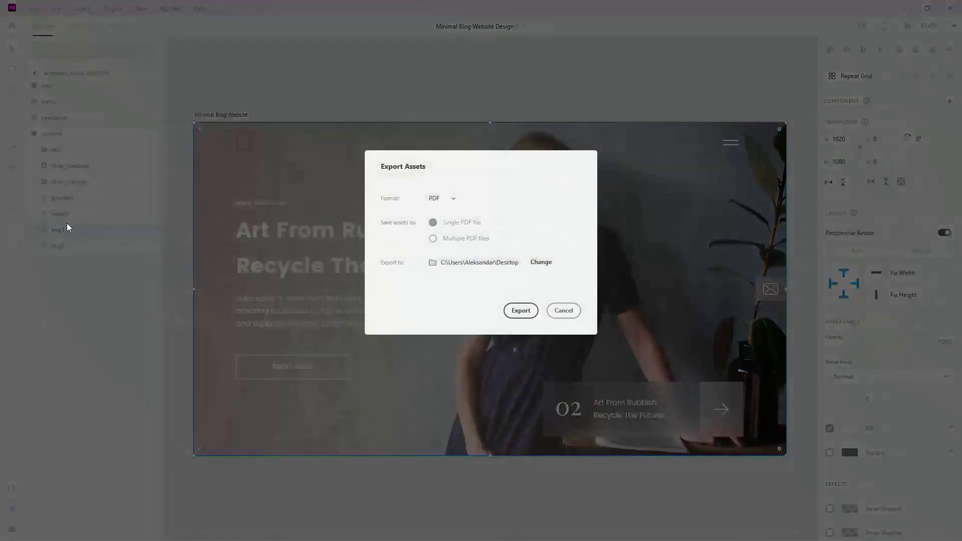
{"action": "left_click", "coordinate": [462, 201]}
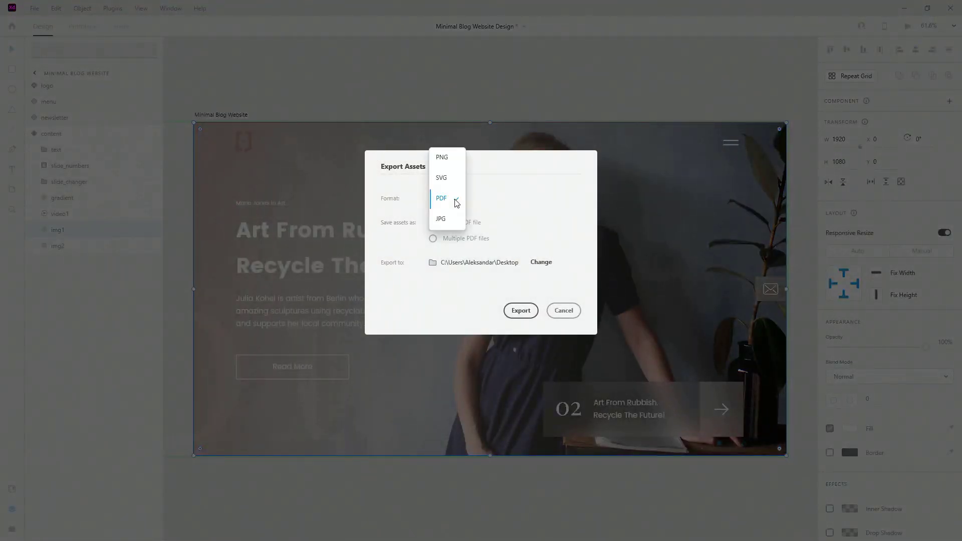
{"action": "left_click", "coordinate": [442, 158]}
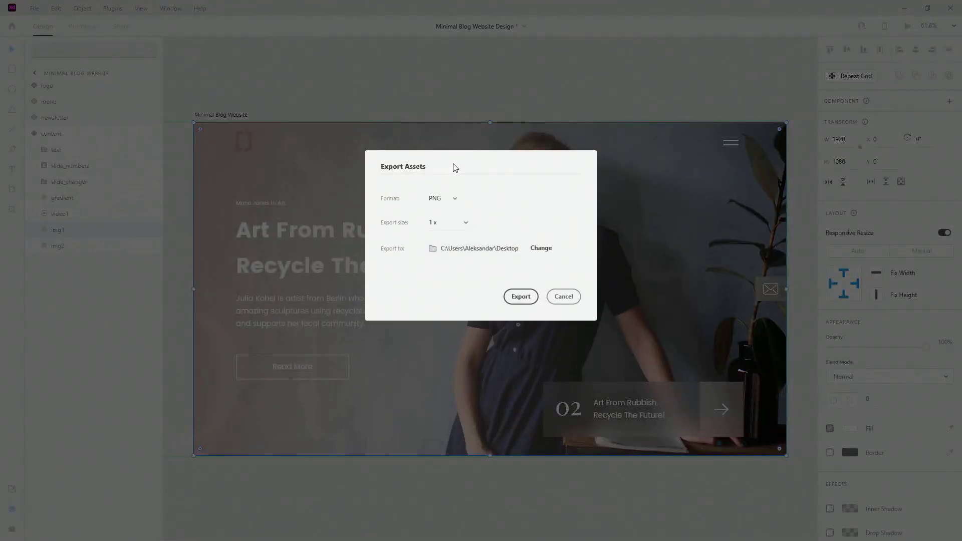
- Review the PNG export sizes by trying Web, iOS and Android, and set the size back to 1x
{"action": "left_click", "coordinate": [467, 224]}
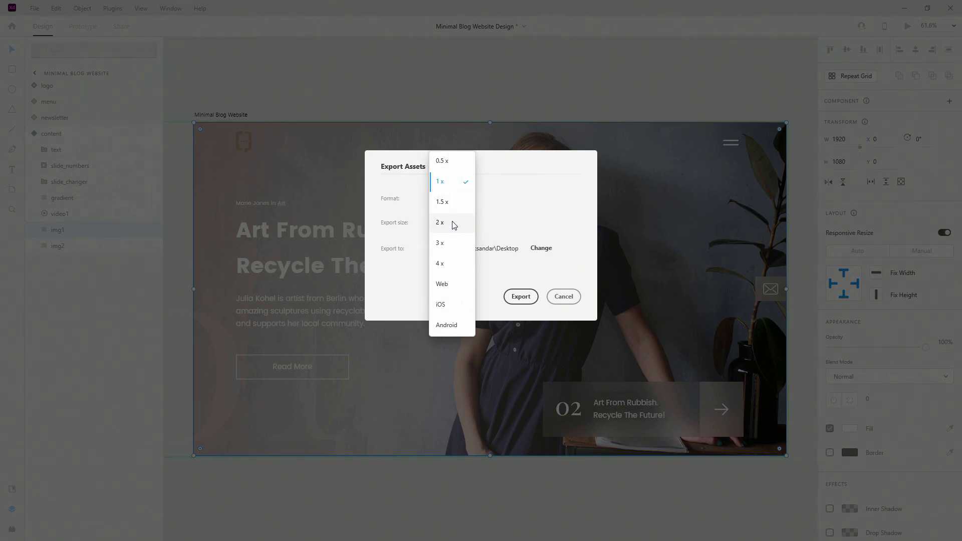
{"action": "left_click", "coordinate": [453, 286]}
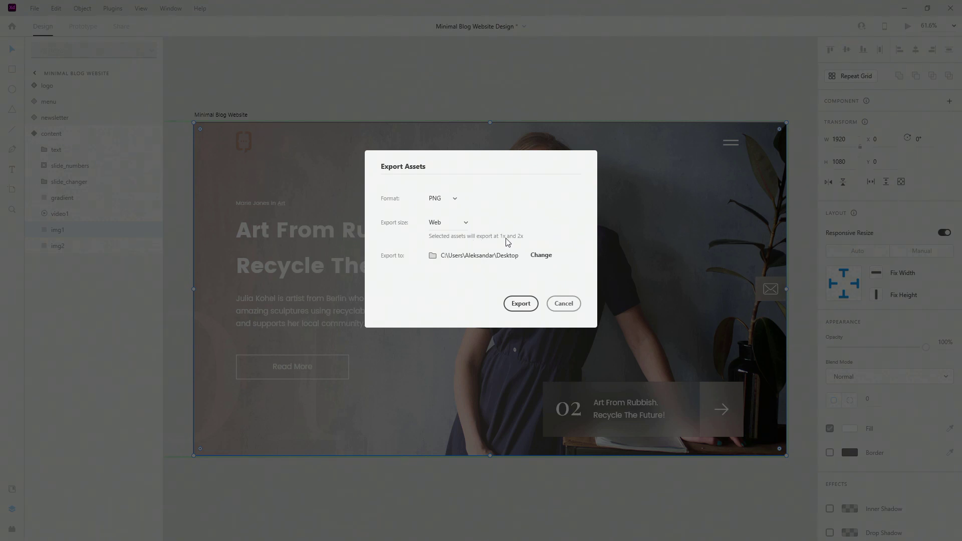
{"action": "left_click", "coordinate": [461, 224]}
{"action": "left_click", "coordinate": [460, 241]}
{"action": "left_click", "coordinate": [465, 228]}
{"action": "left_click", "coordinate": [457, 243]}
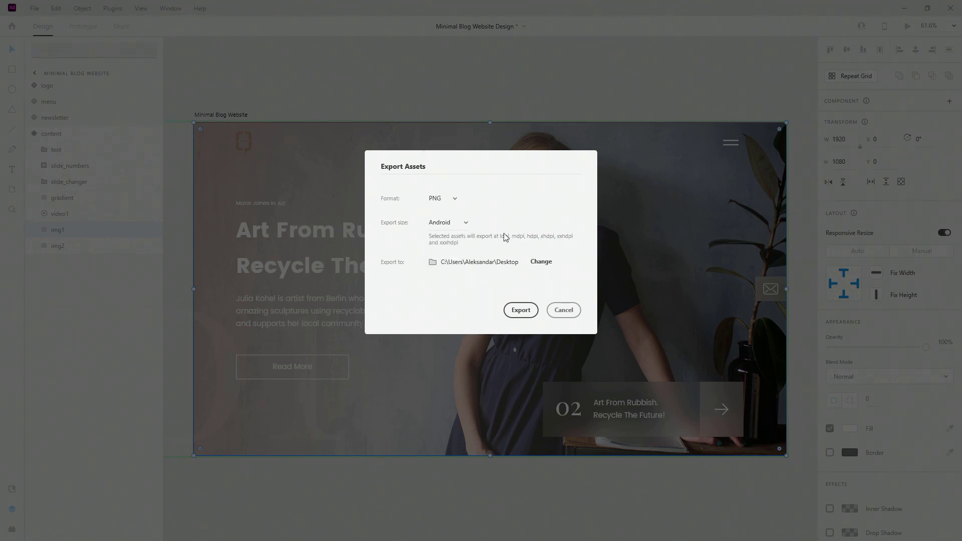
{"action": "left_click", "coordinate": [466, 226]}
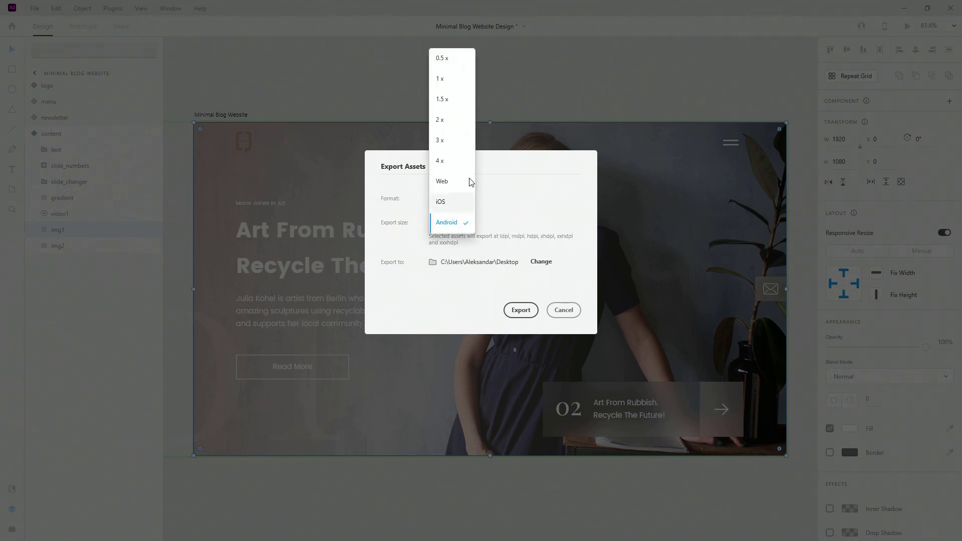
{"action": "left_click", "coordinate": [462, 79]}
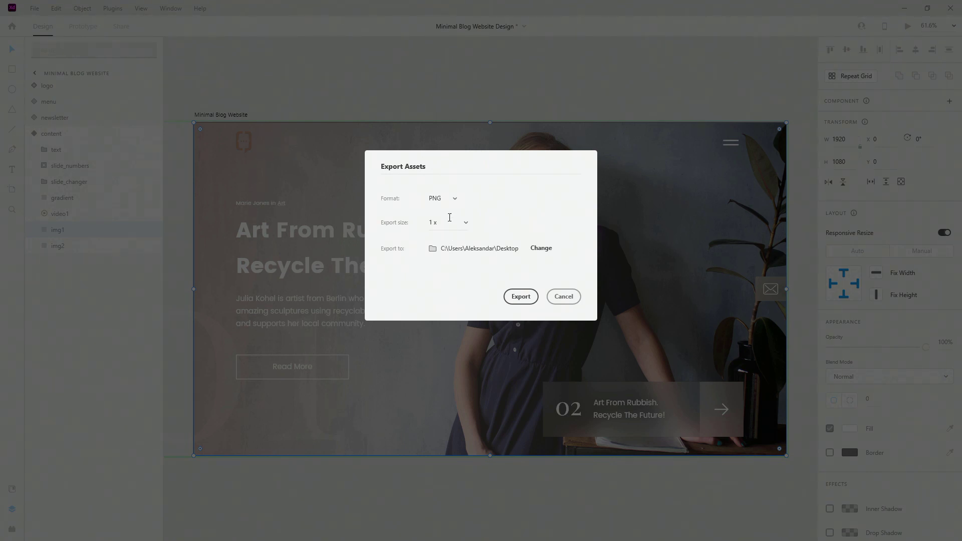
- Review the JPG format's quality and export size options, and switch the export format to SVG
{"action": "left_click", "coordinate": [454, 199]}
{"action": "left_click", "coordinate": [451, 258]}
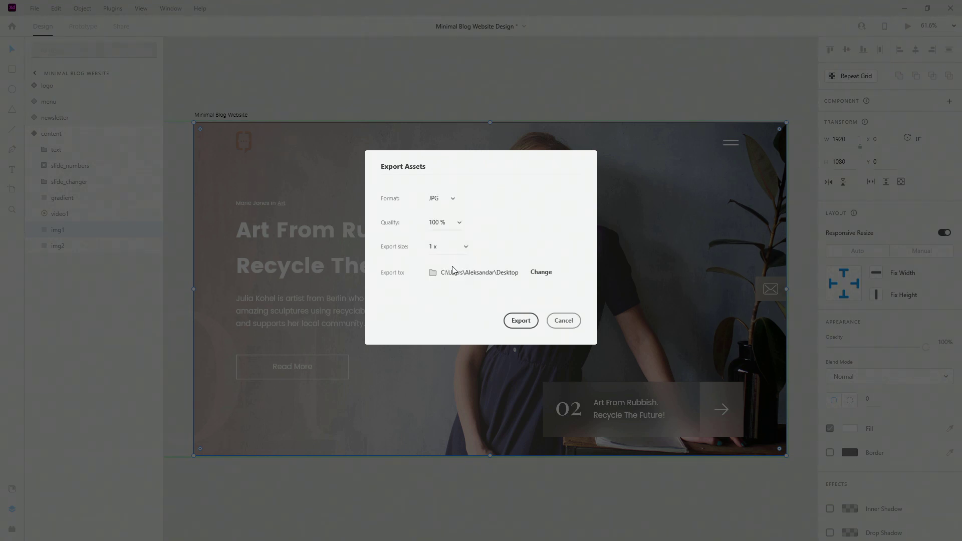
{"action": "left_click", "coordinate": [459, 224]}
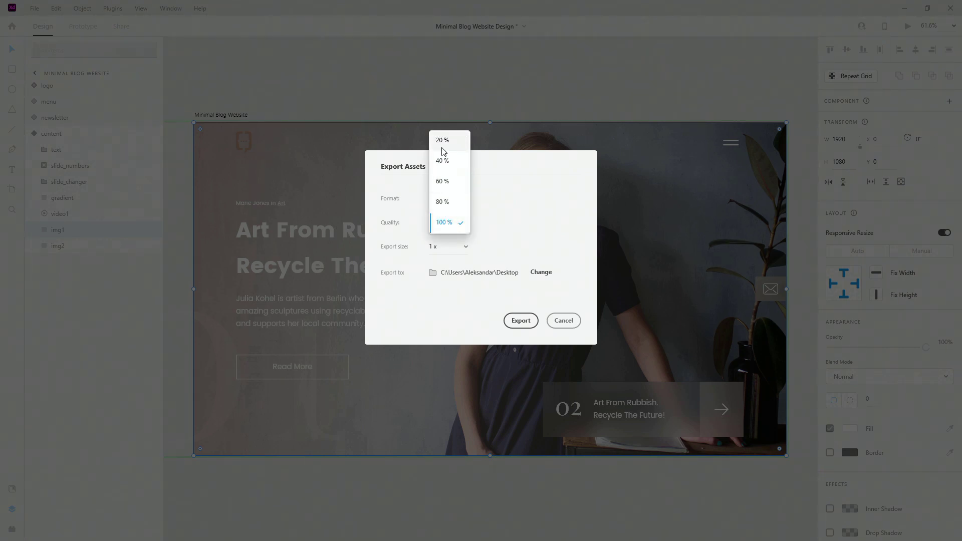
{"action": "left_click", "coordinate": [541, 248]}
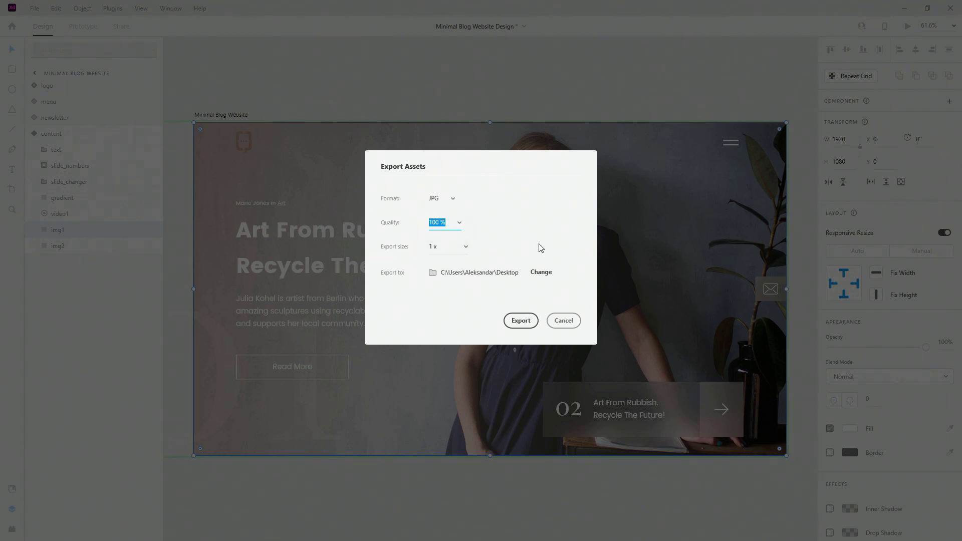
{"action": "left_click", "coordinate": [464, 248]}
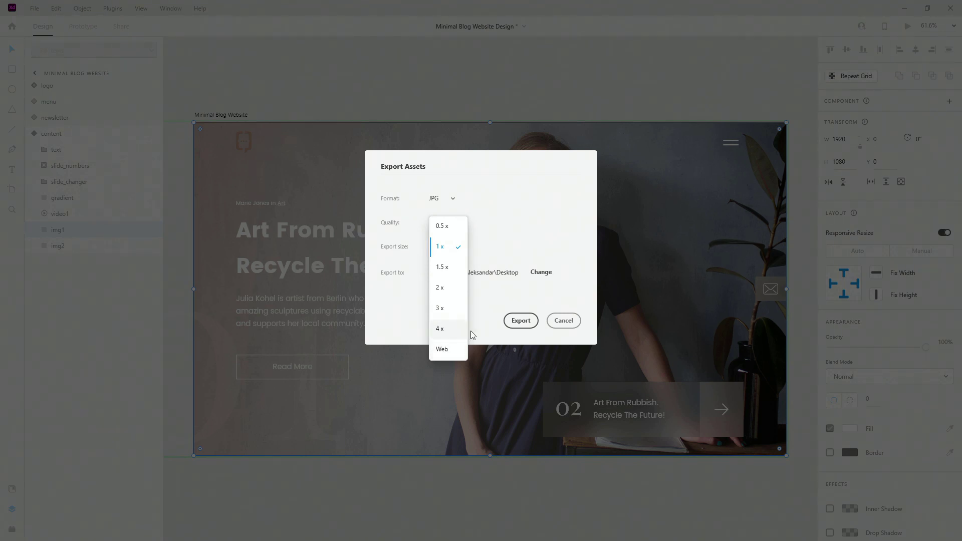
{"action": "left_click", "coordinate": [536, 248]}
{"action": "left_click", "coordinate": [454, 199]}
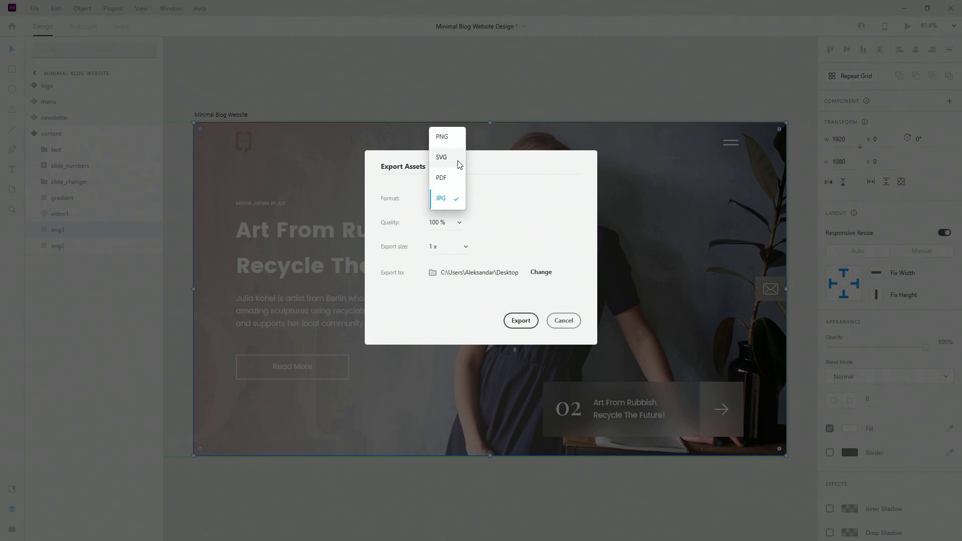
{"action": "left_click", "coordinate": [441, 157]}
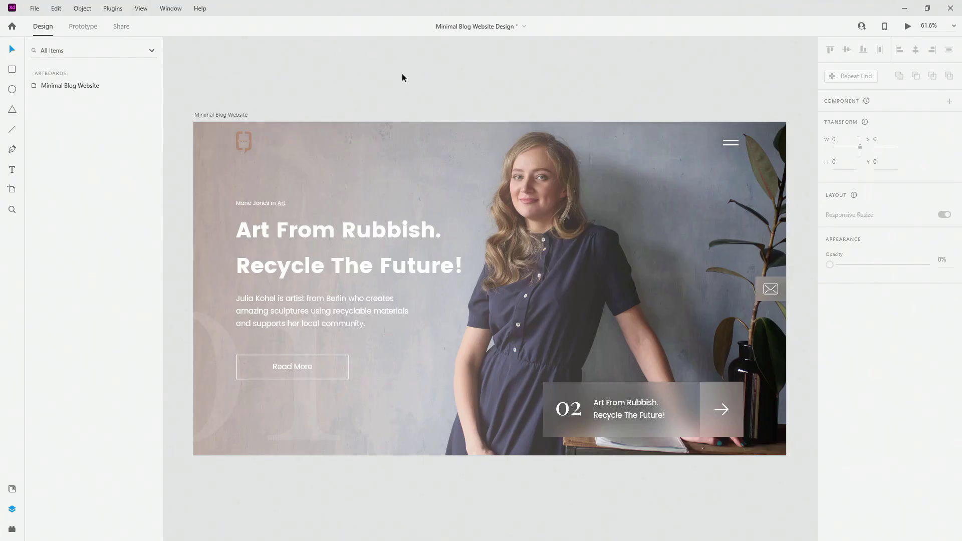
- Create a shareable Design Review link for the Minimal Blog Website artboard's Flow 1, and check the Share on Behance option
{"action": "left_click", "coordinate": [234, 113]}
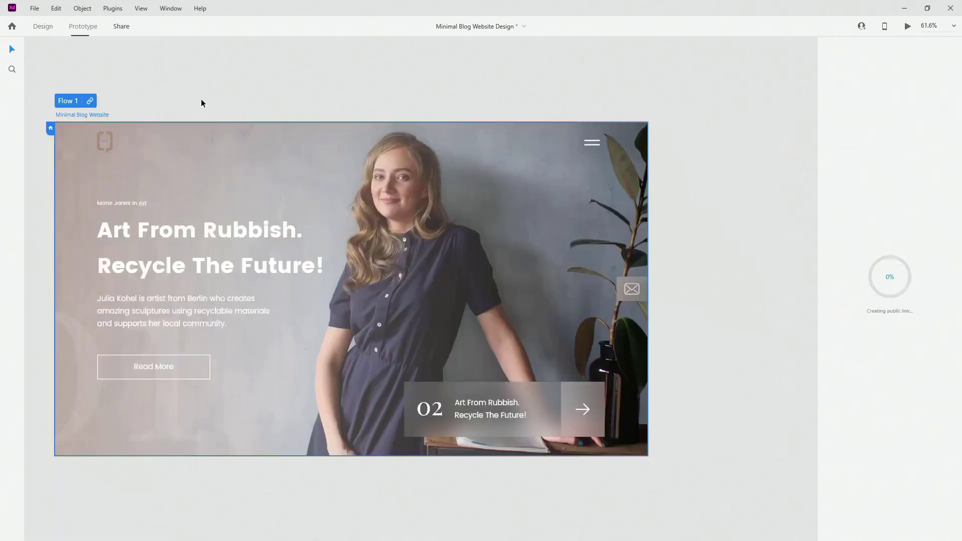
{"action": "key", "text": "ctrl+3"}
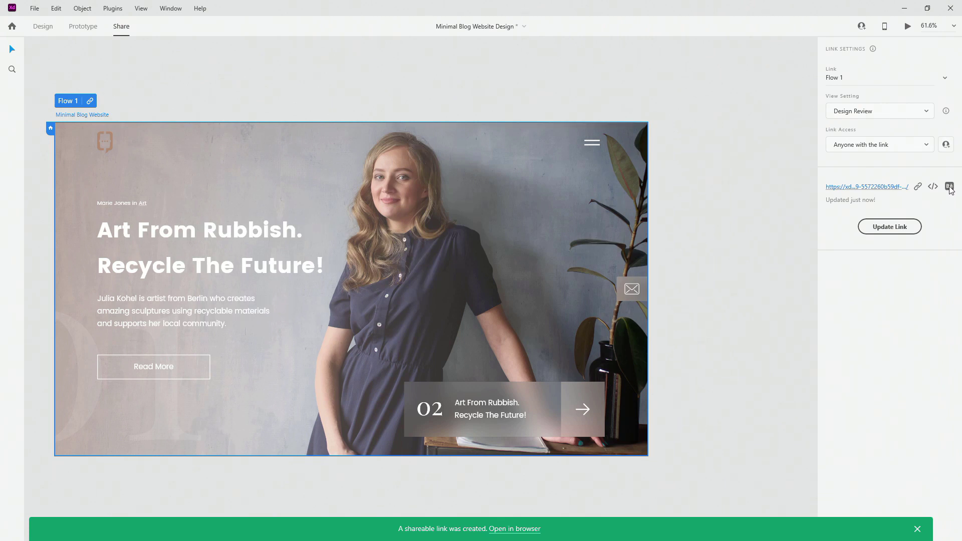
{"action": "mouse_move", "coordinate": [951, 189]}
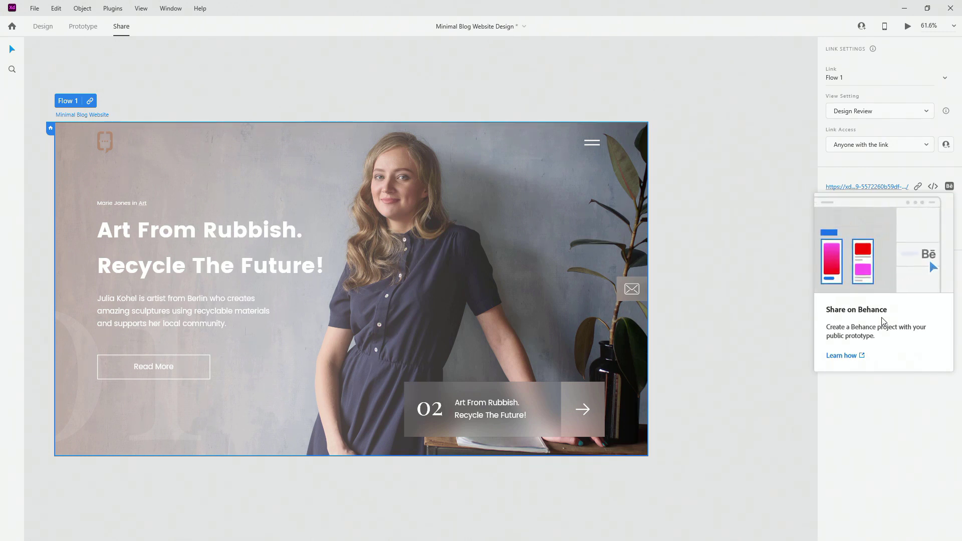
{"action": "left_click", "coordinate": [883, 321]}
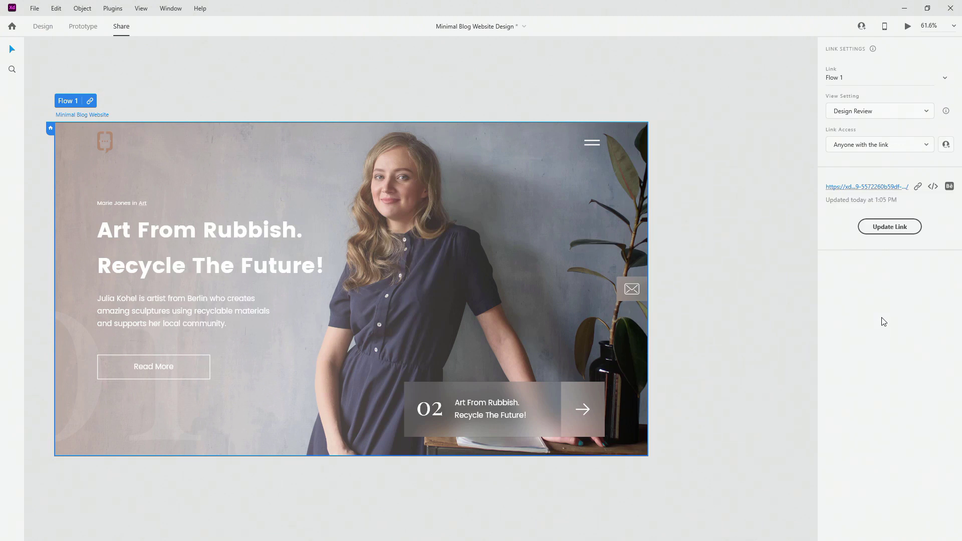